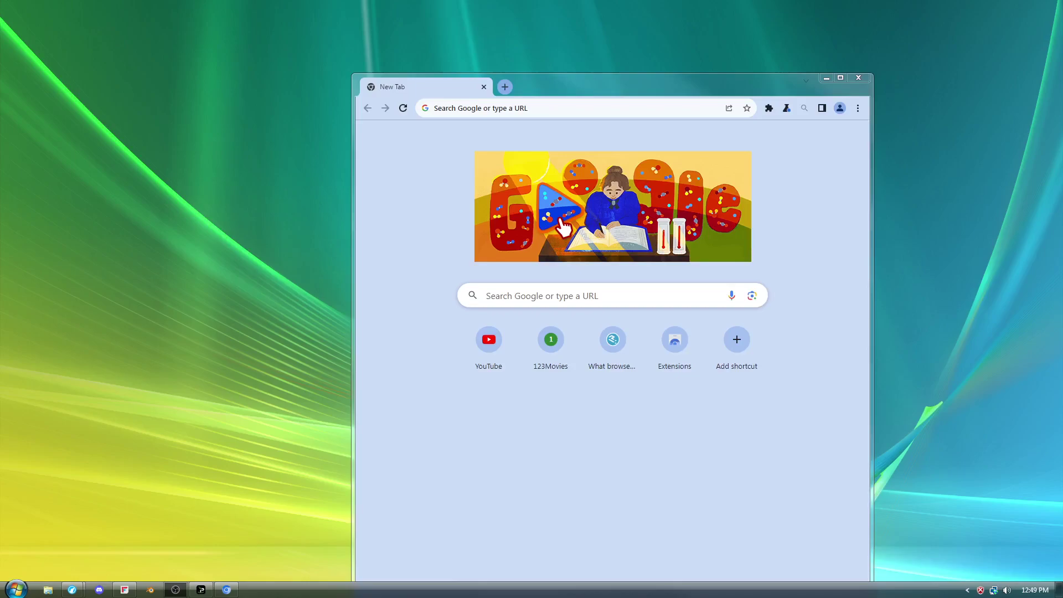
# - Open Local Disk (C:) in Explorer to list its seven folders, then return to Supermium
pyautogui.click(833, 200)
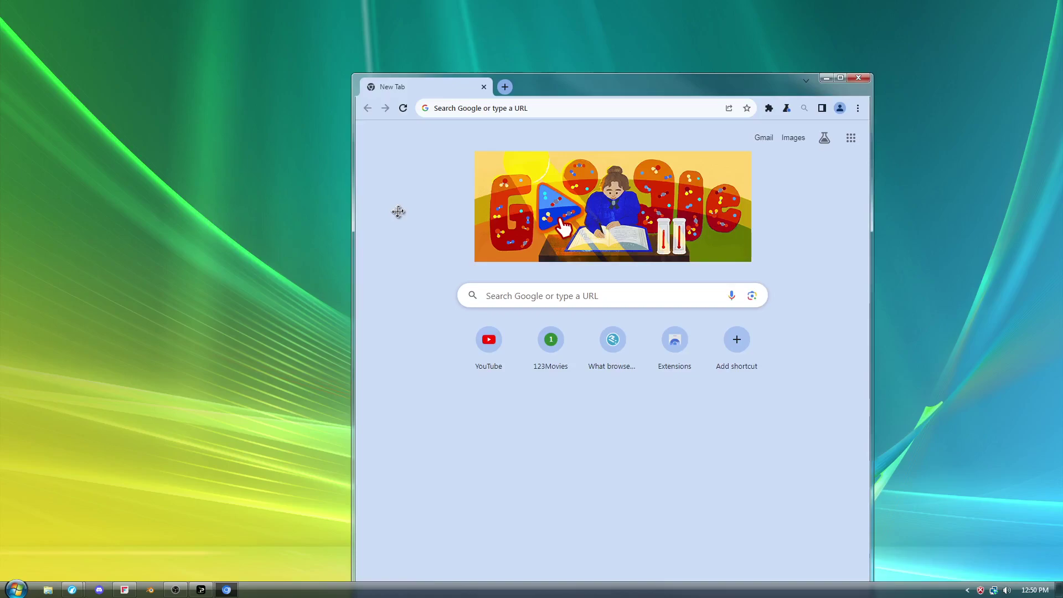
pyautogui.click(48, 590)
pyautogui.click(218, 304)
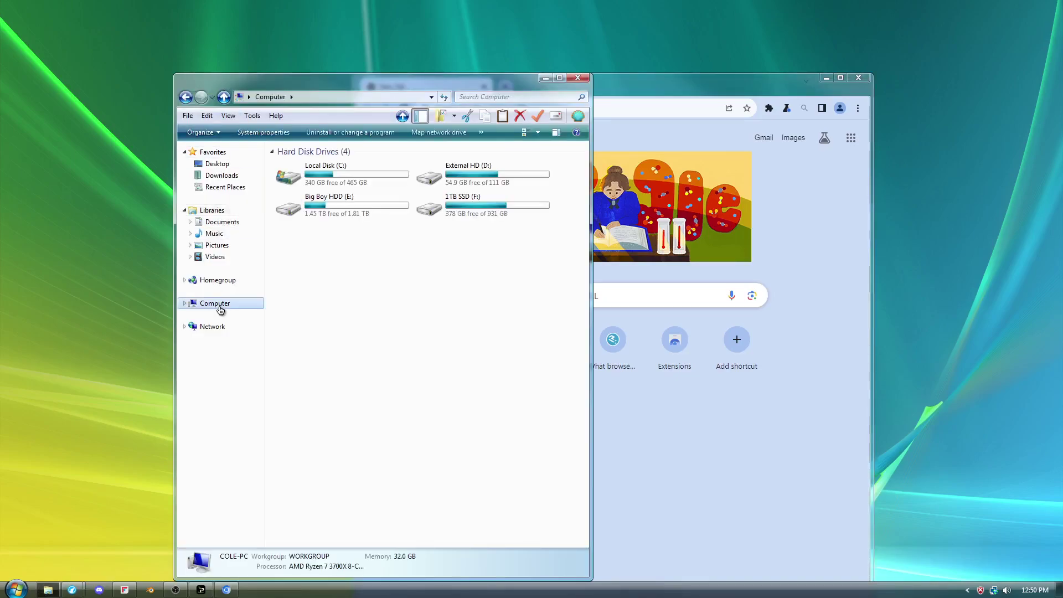
pyautogui.doubleClick(350, 174)
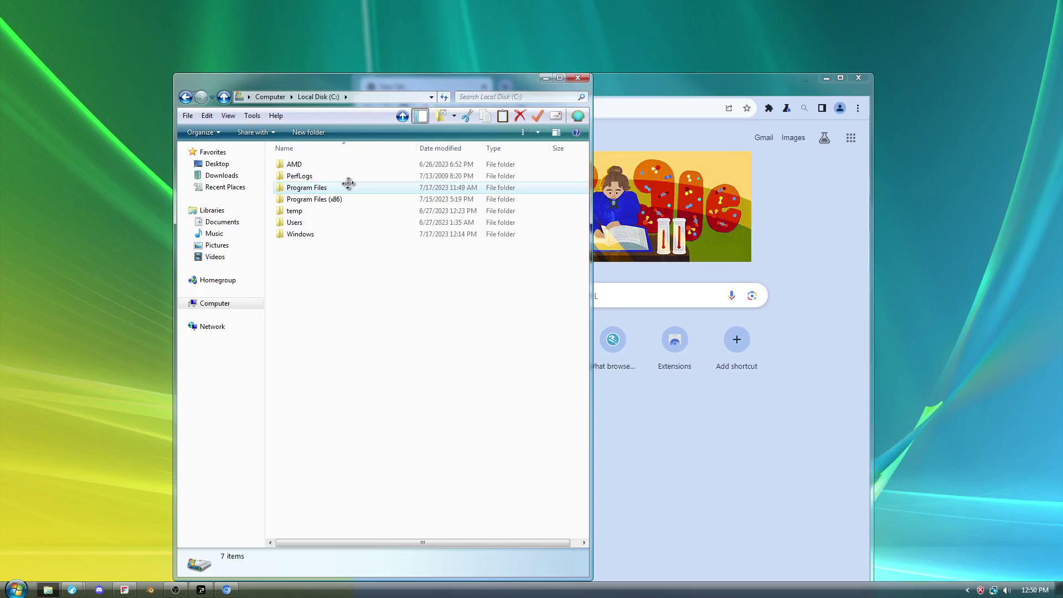
pyautogui.click(643, 402)
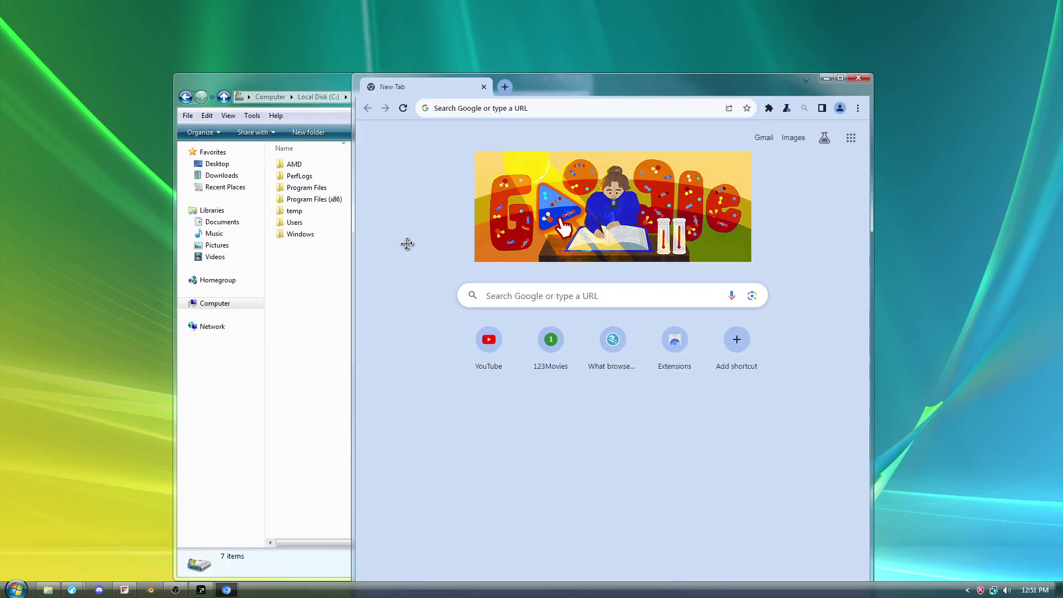
# - Open Supermium's Settings and its Extensions page, then start an additional new tab
pyautogui.click(858, 108)
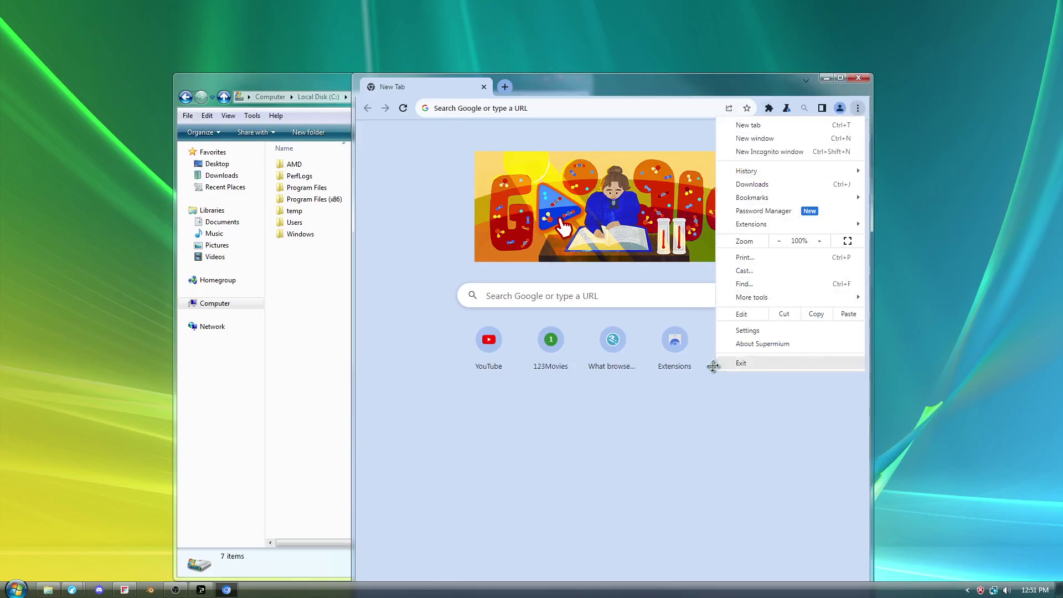
pyautogui.click(749, 328)
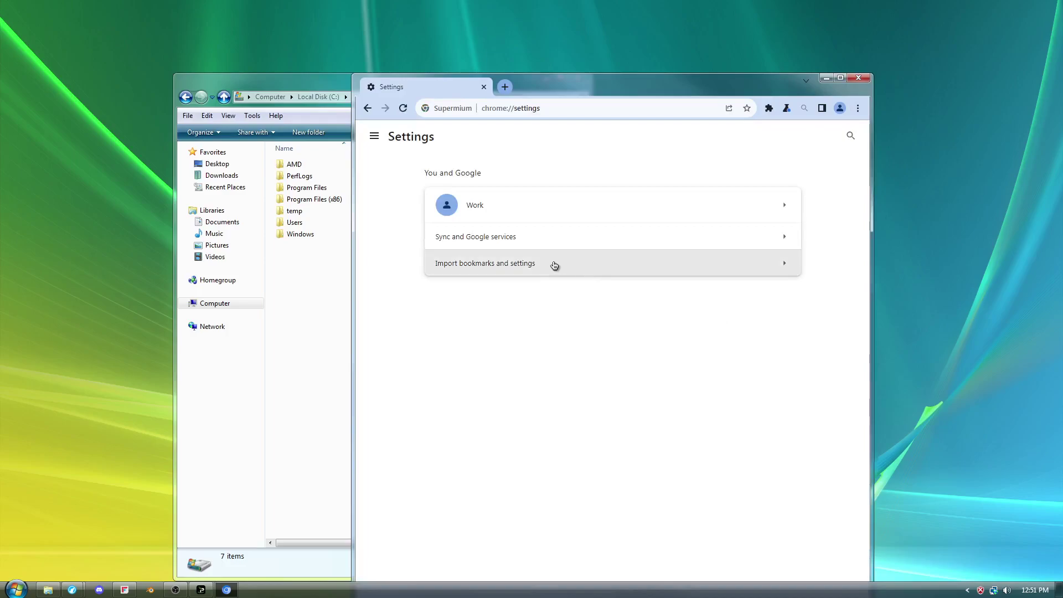
pyautogui.click(374, 135)
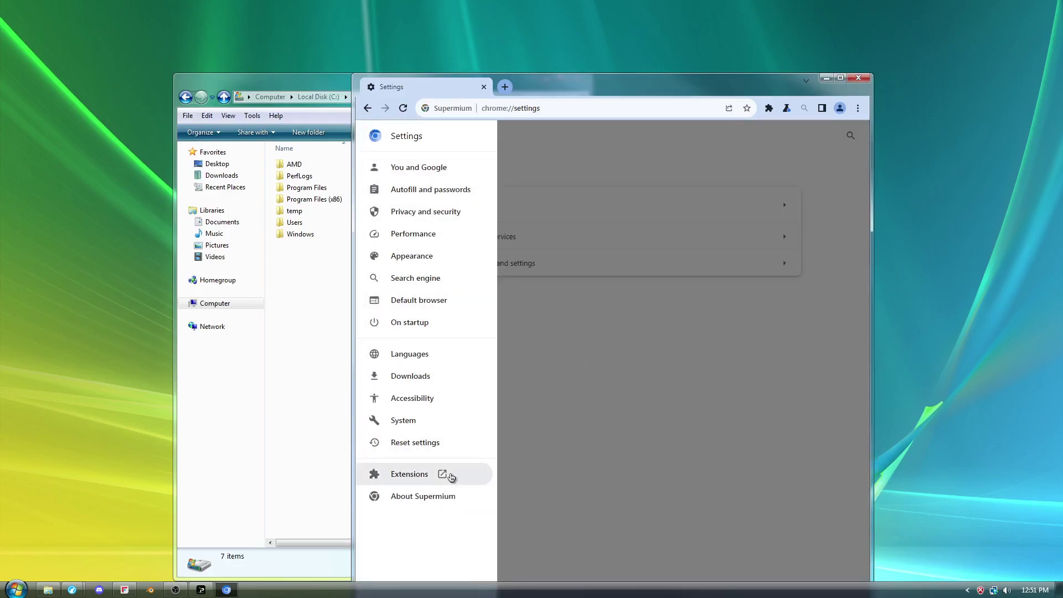
pyautogui.click(416, 473)
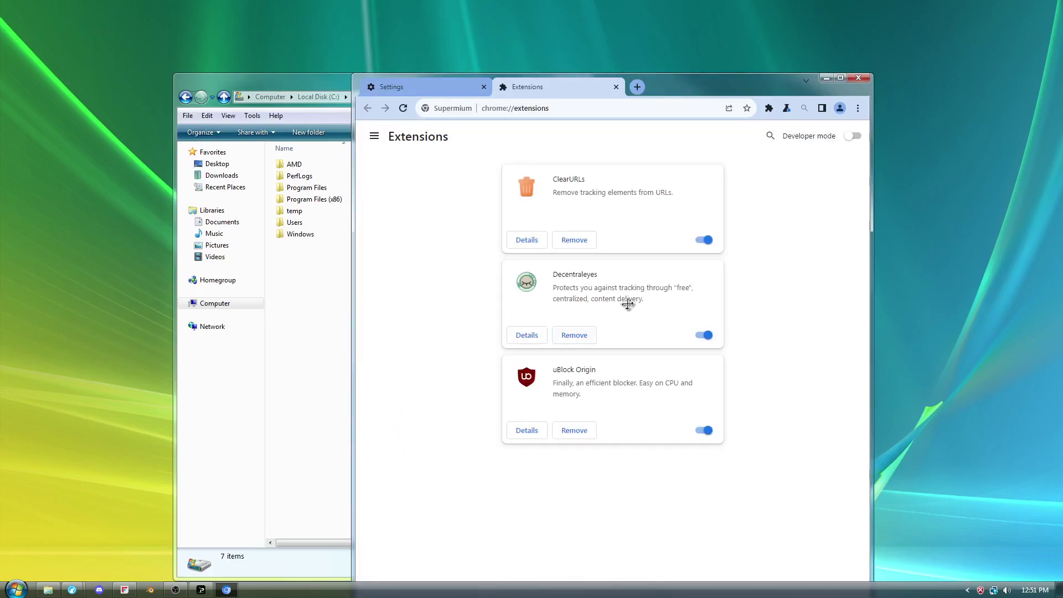
pyautogui.click(638, 87)
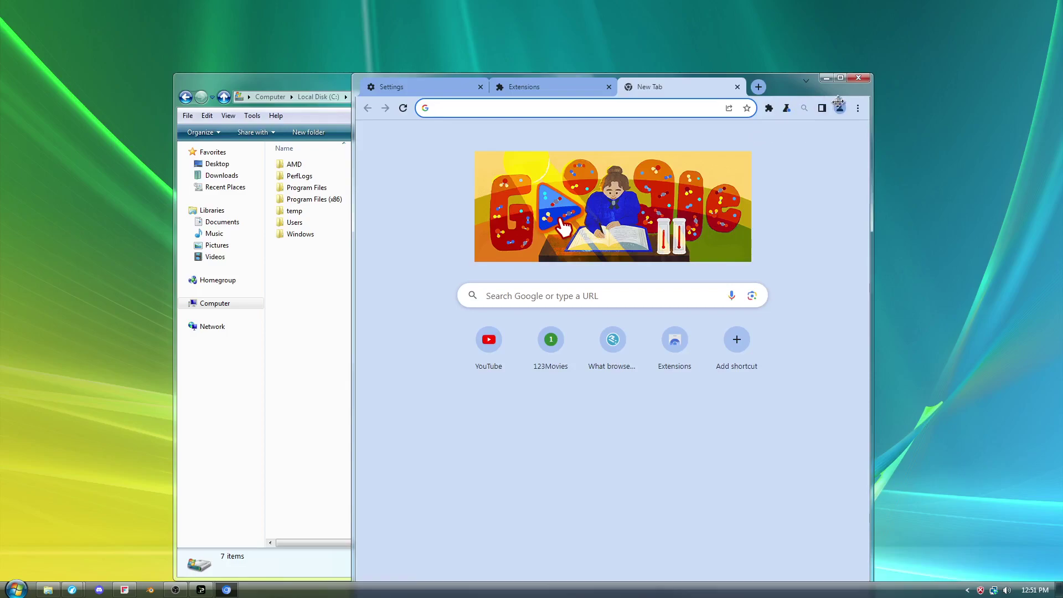
# - Maximize Supermium, then bring LibreWolf's win32ss/supermium GitHub page to the screen centre
pyautogui.doubleClick(840, 82)
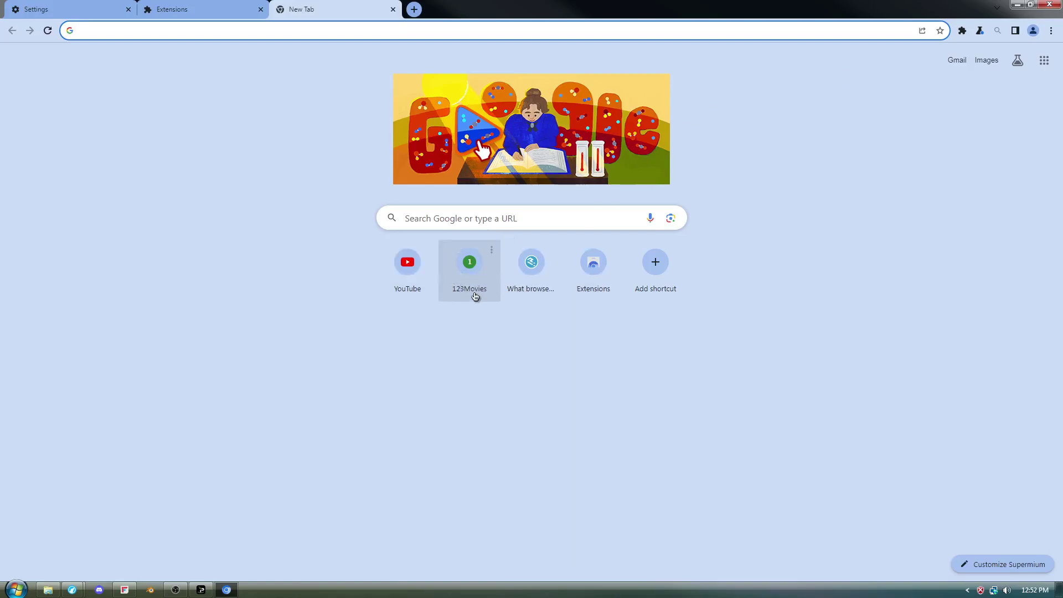
pyautogui.click(195, 226)
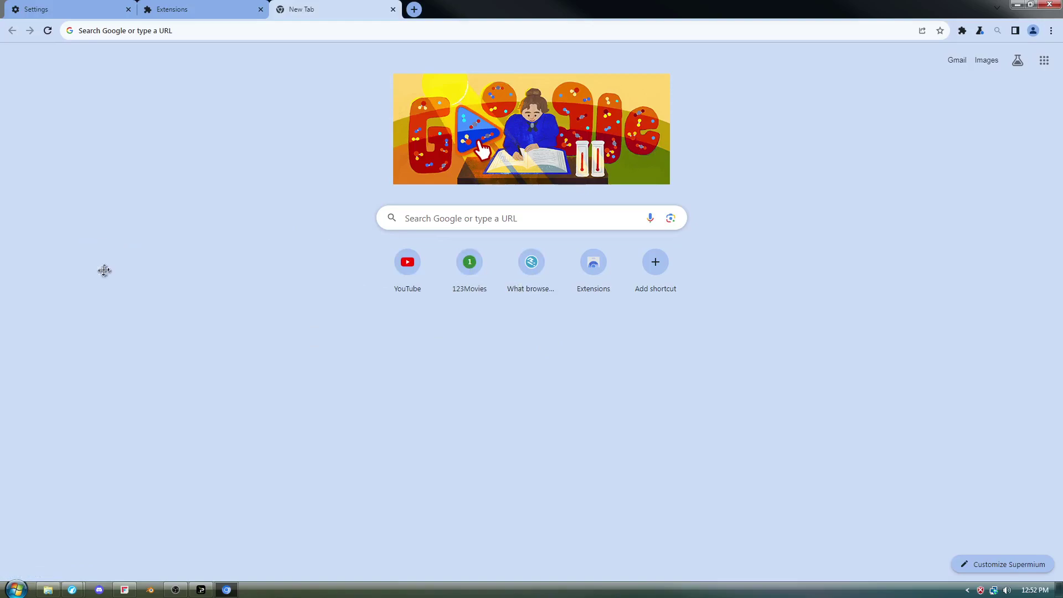
pyautogui.click(74, 590)
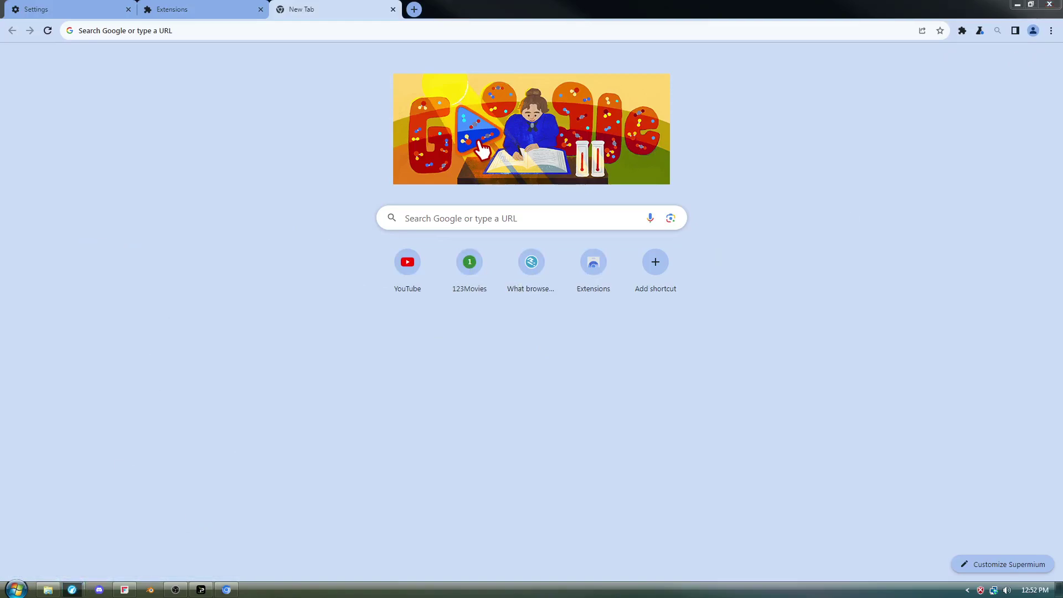
pyautogui.moveTo(1062, 202); pyautogui.dragTo(462, 208)
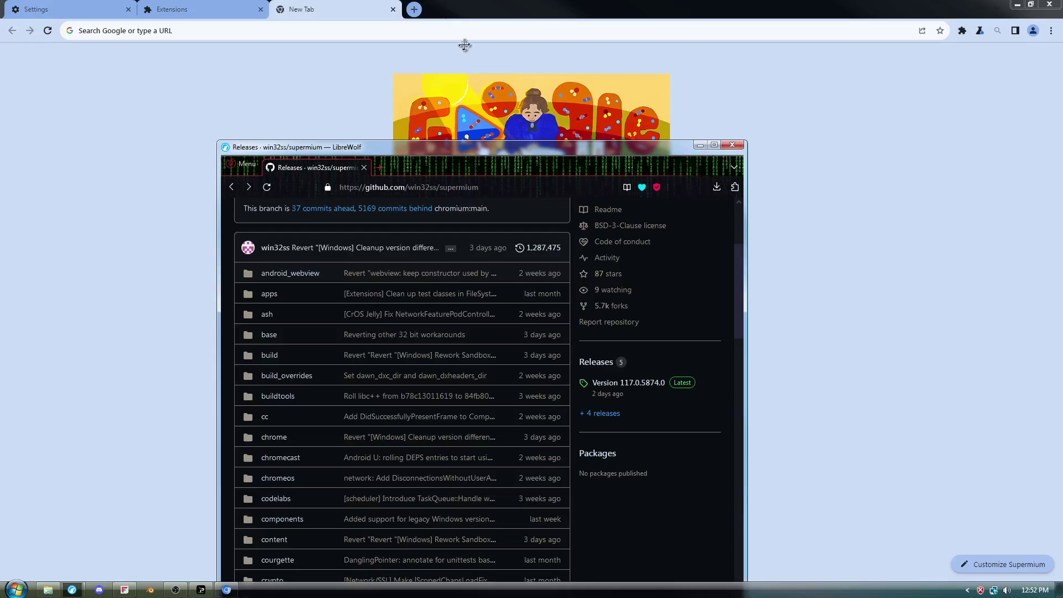
# - Arrange LibreWolf's supermium GitHub page on the left beside a restored, smaller Supermium window
pyautogui.click(247, 165)
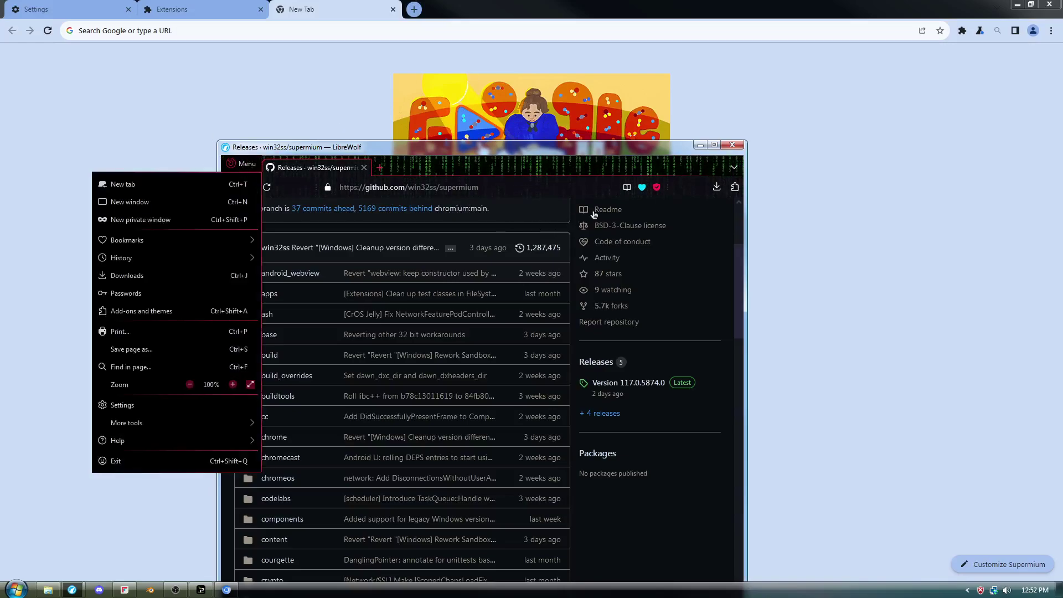
pyautogui.click(672, 257)
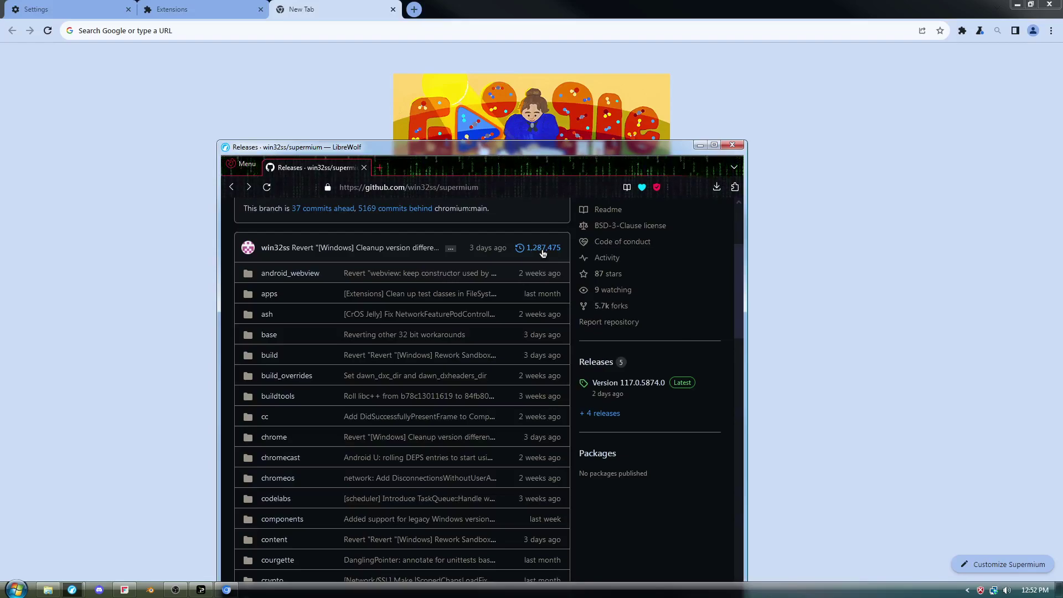
pyautogui.moveTo(437, 9); pyautogui.dragTo(515, 94)
pyautogui.scroll(3, 471, 262)
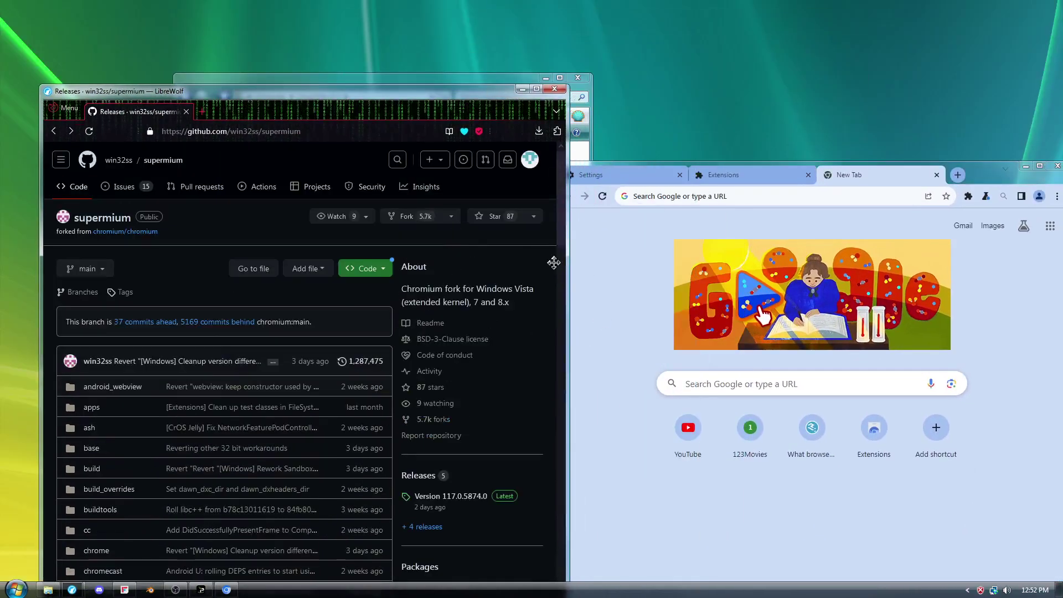
pyautogui.moveTo(554, 263); pyautogui.dragTo(461, 245)
pyautogui.moveTo(487, 192); pyautogui.dragTo(489, 186)
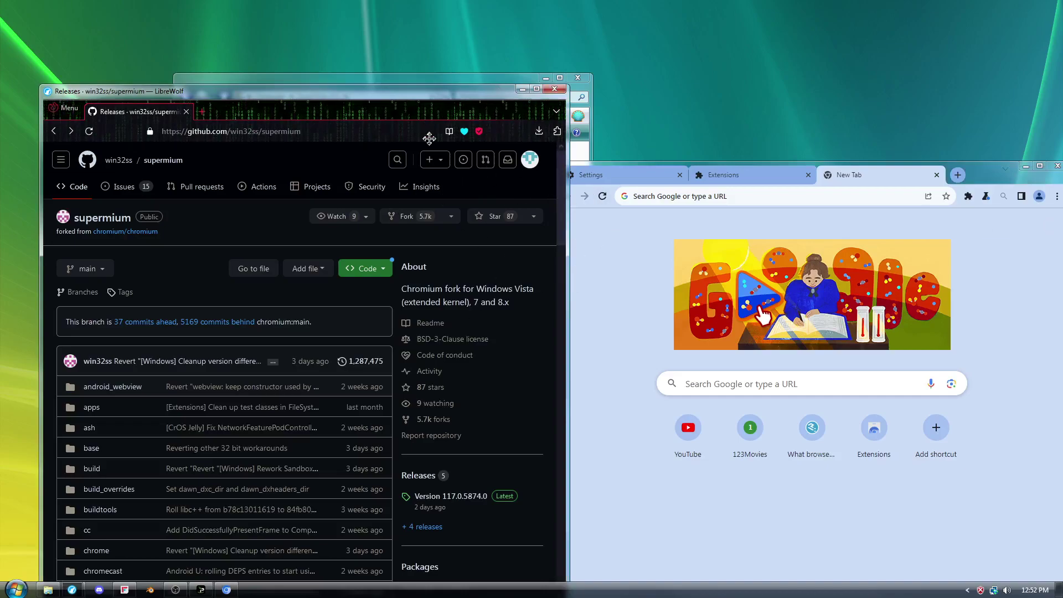
pyautogui.moveTo(549, 198); pyautogui.dragTo(601, 273)
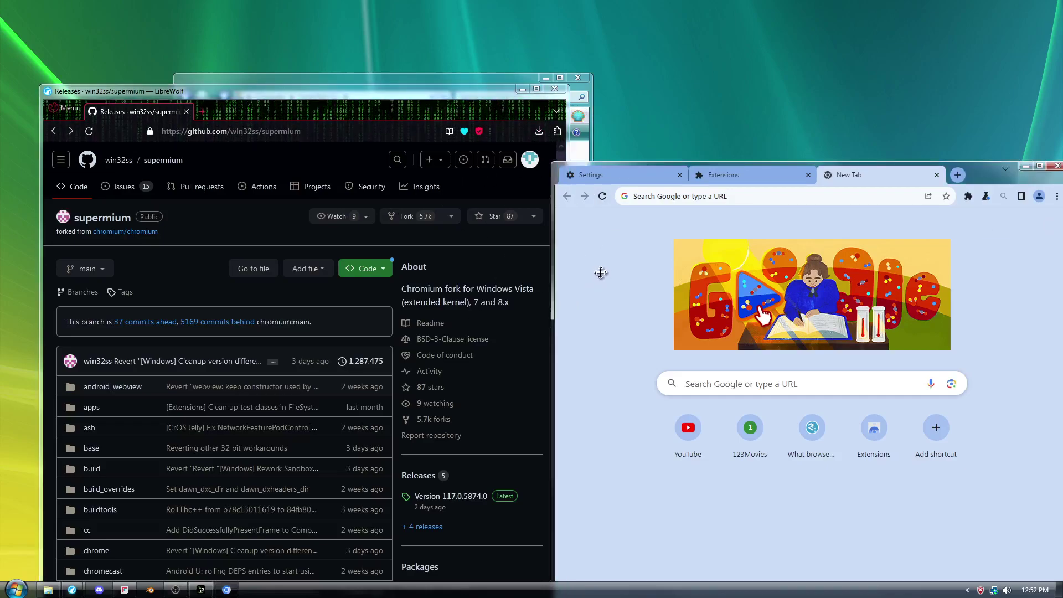
# - Play the YouTube video 'Water Cooling... Using only Wish.com' in the new tab
pyautogui.moveTo(976, 194); pyautogui.dragTo(889, 164)
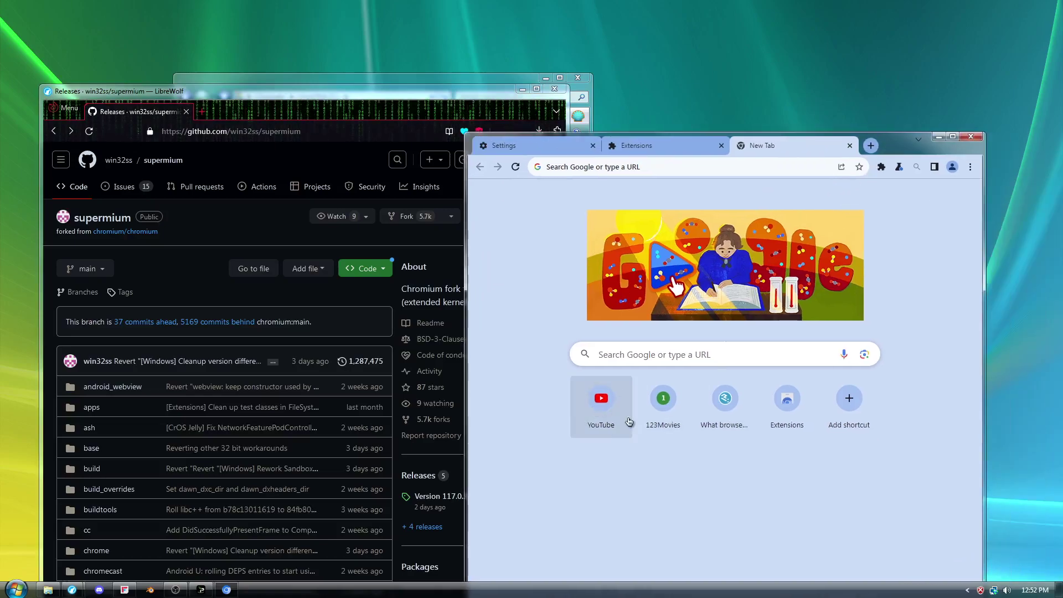
pyautogui.click(601, 398)
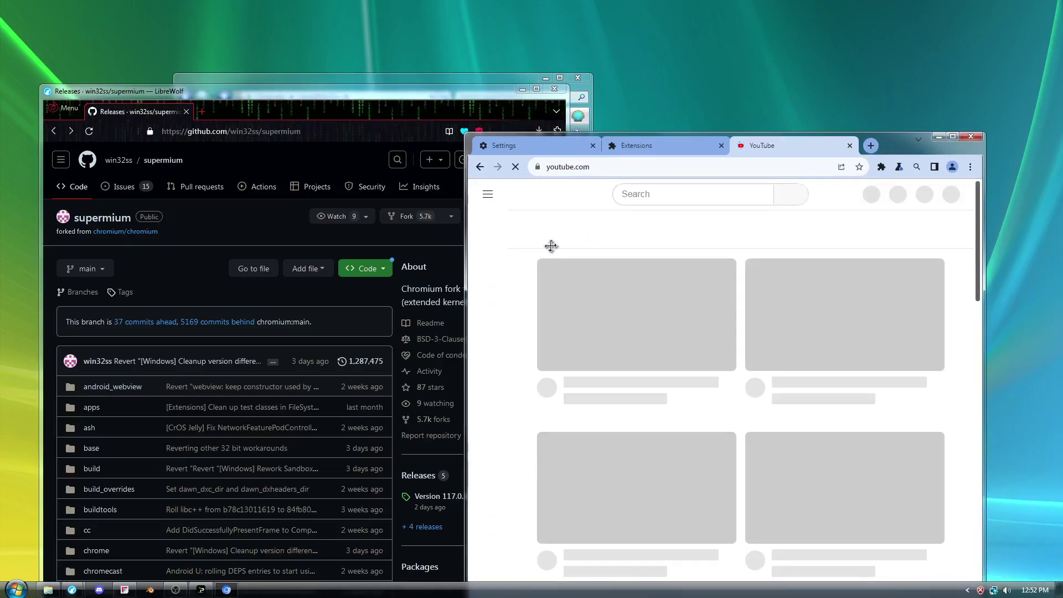
pyautogui.scroll(-5, 700, 351)
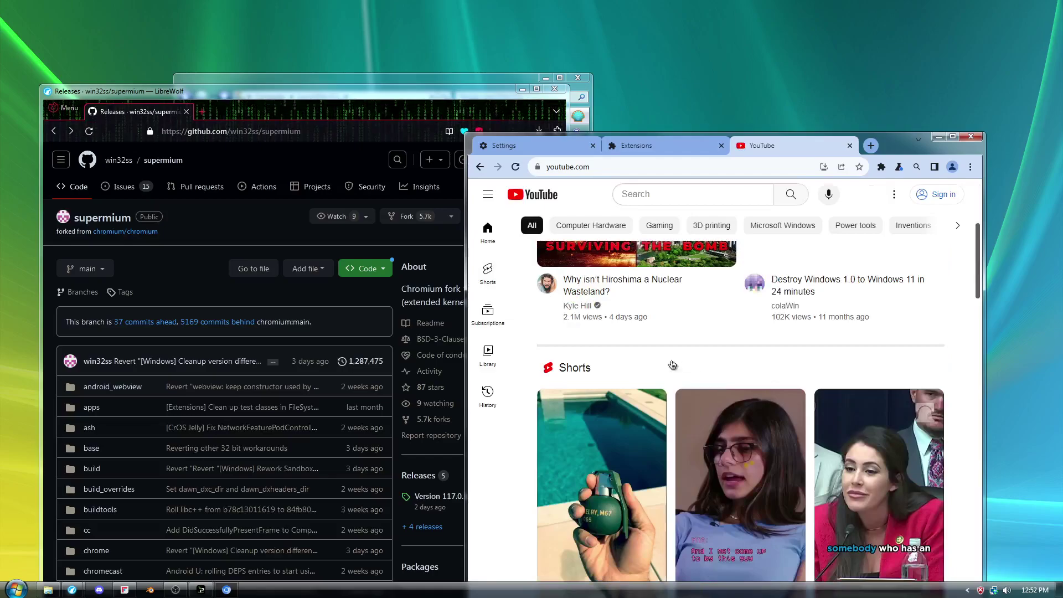
pyautogui.scroll(5, 675, 321)
pyautogui.click(647, 289)
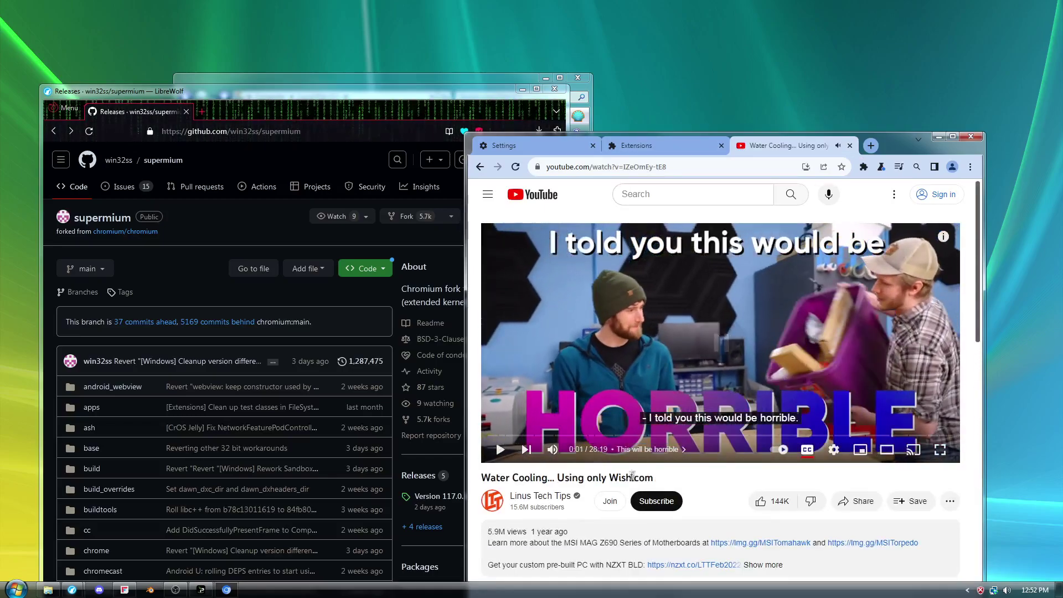
pyautogui.moveTo(558, 477); pyautogui.dragTo(631, 477)
pyautogui.click(634, 478)
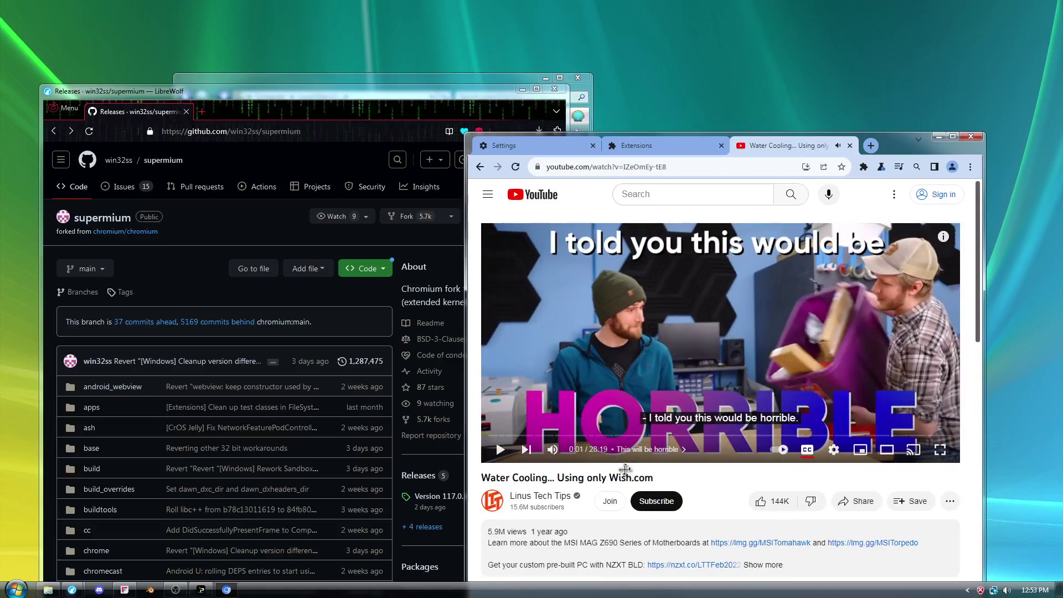
# - Return to the Extensions page showing ClearURLs, Decentraleyes and uBlock Origin enabled
pyautogui.click(667, 151)
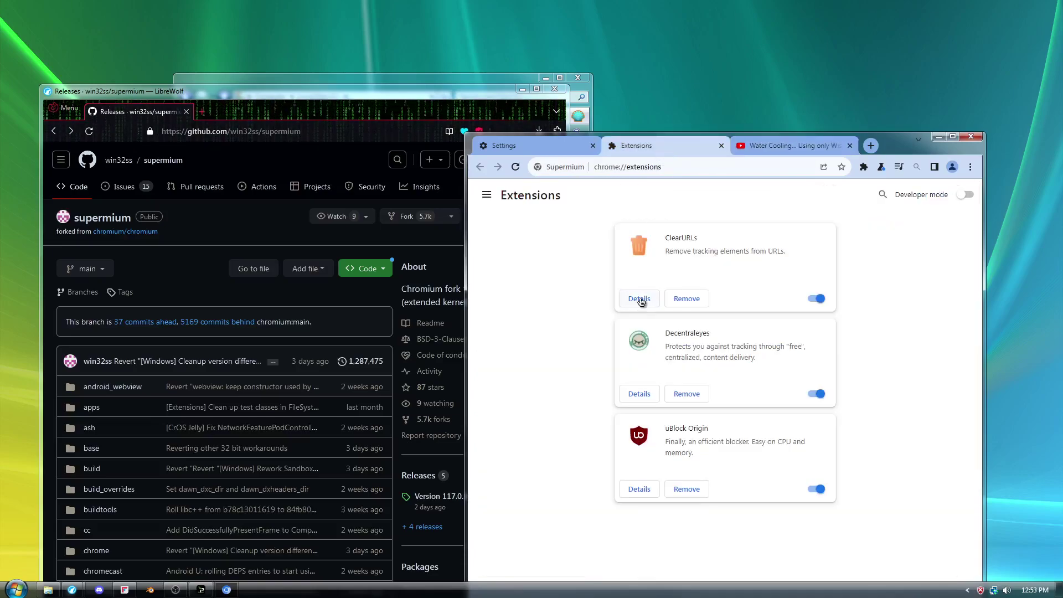
pyautogui.moveTo(763, 361); pyautogui.dragTo(689, 335)
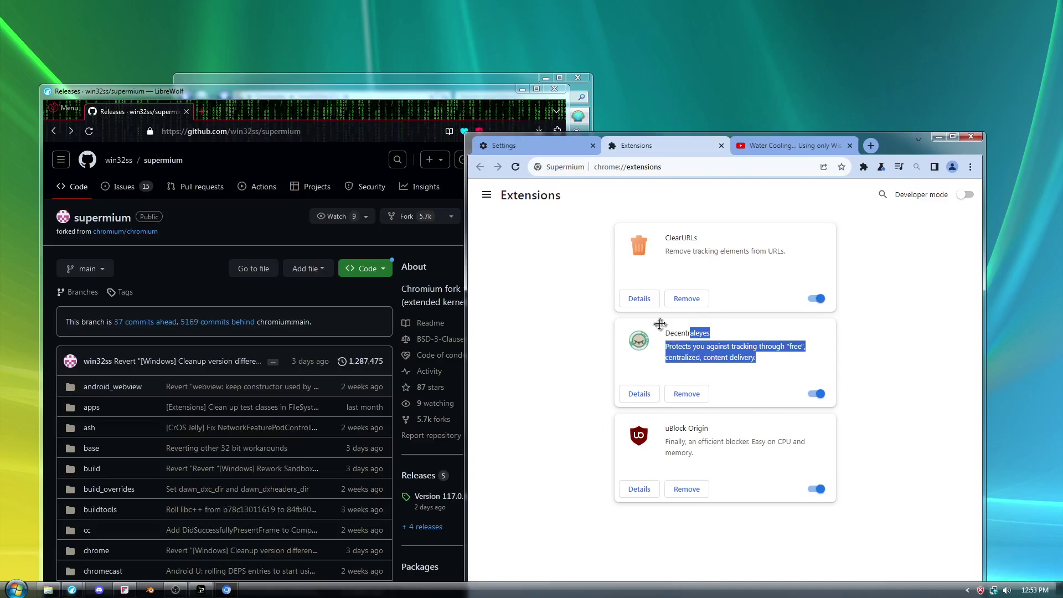
pyautogui.click(735, 341)
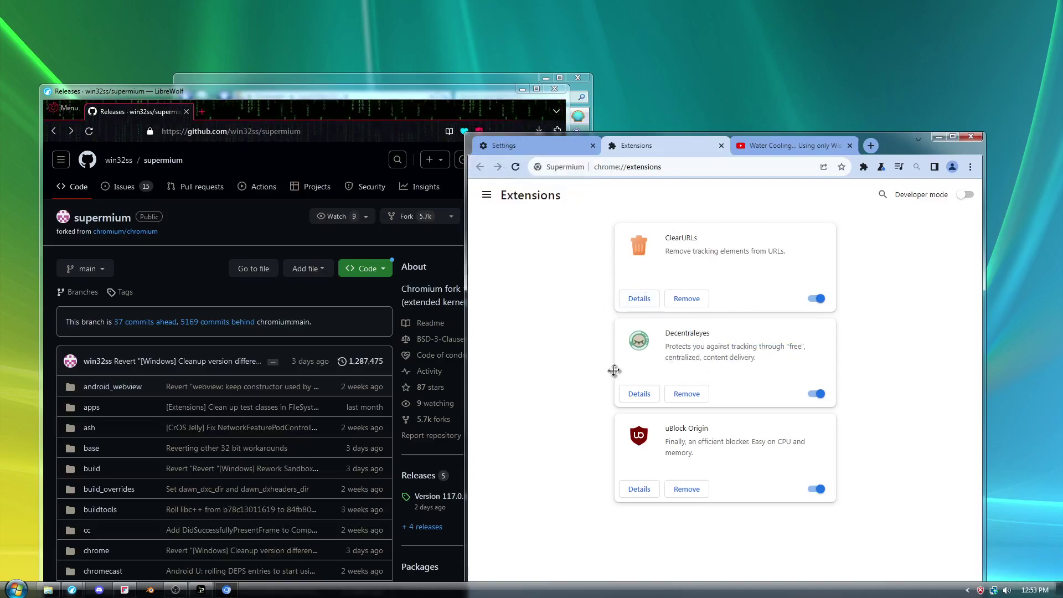
# - Load whatismybrowser.com in a new tab, confirm Chrome 117 on Windows 10, and move Supermium aside
pyautogui.click(871, 145)
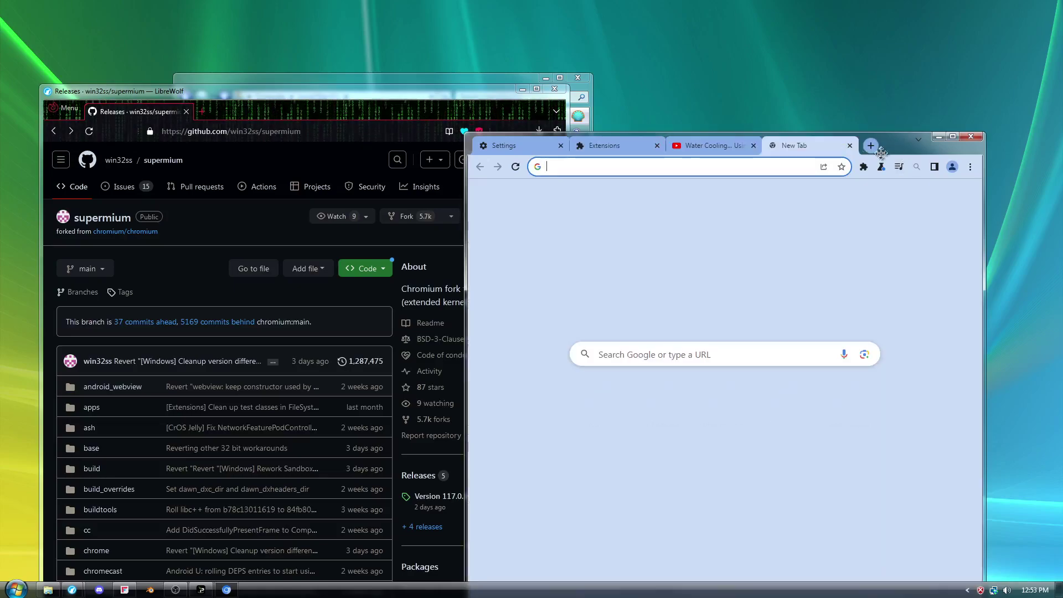
pyautogui.moveTo(907, 148); pyautogui.dragTo(586, 71)
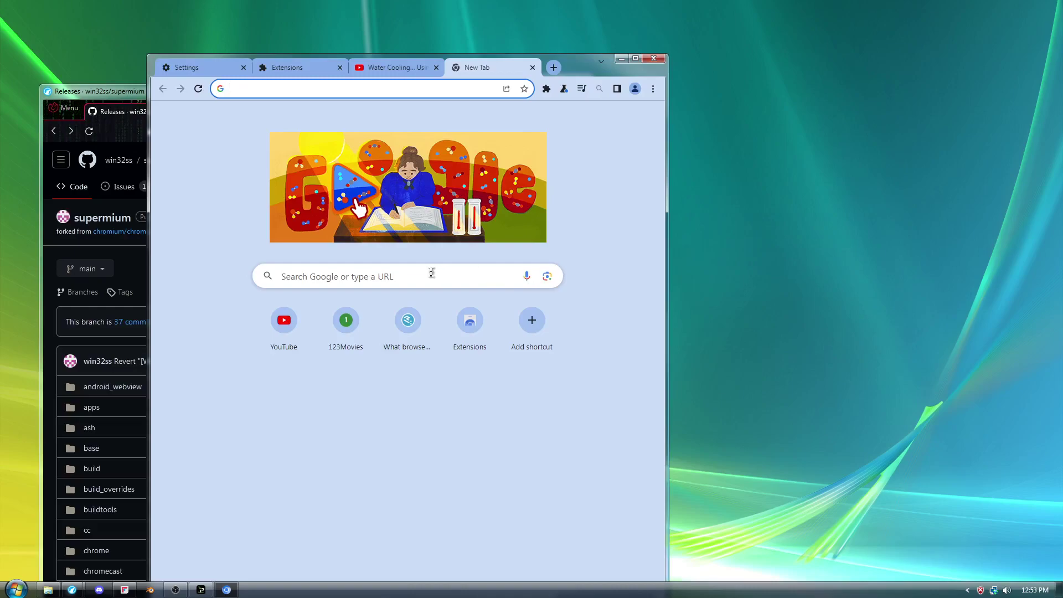
pyautogui.write('wh')
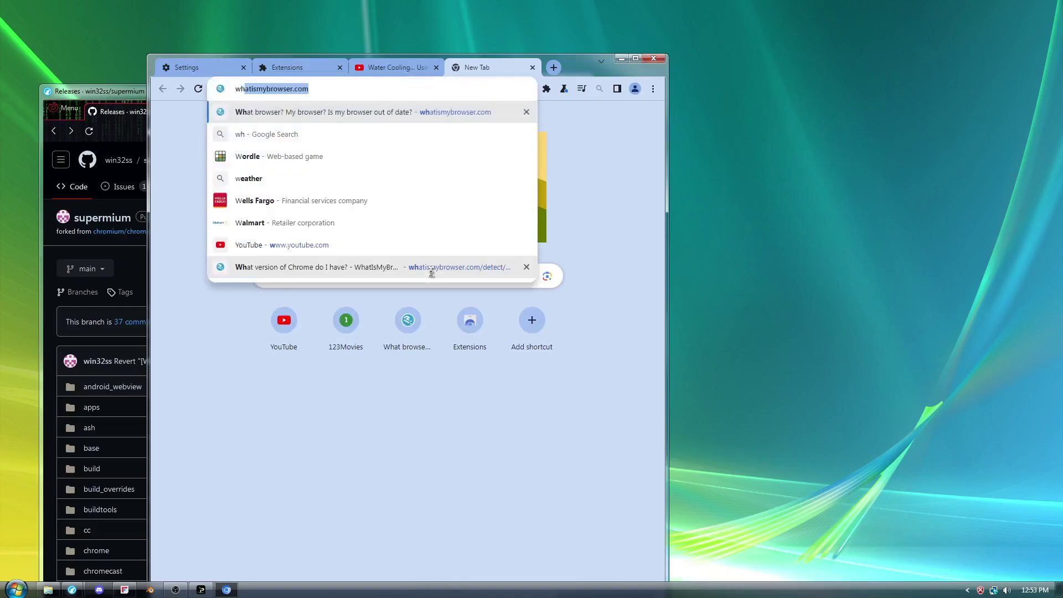
pyautogui.write('atis')
pyautogui.press('Return')
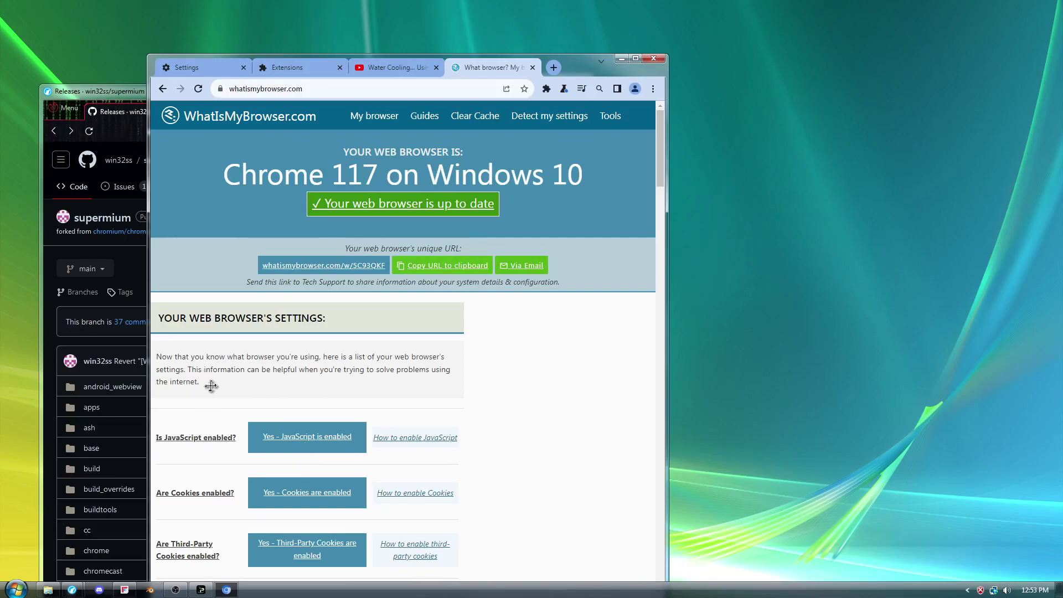
pyautogui.scroll(-1, 217, 466)
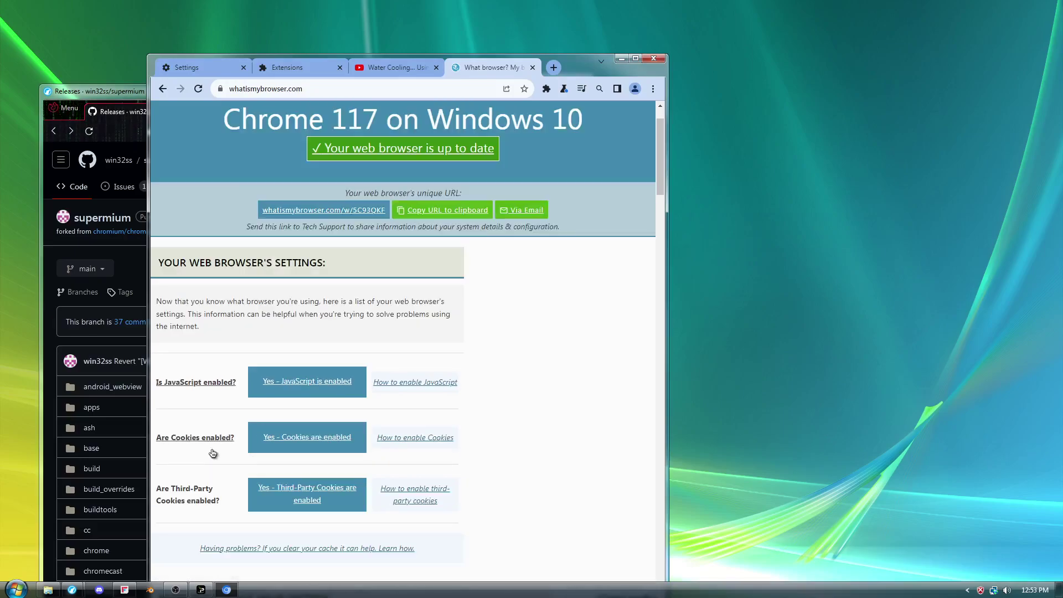
pyautogui.moveTo(575, 66); pyautogui.dragTo(1062, 188)
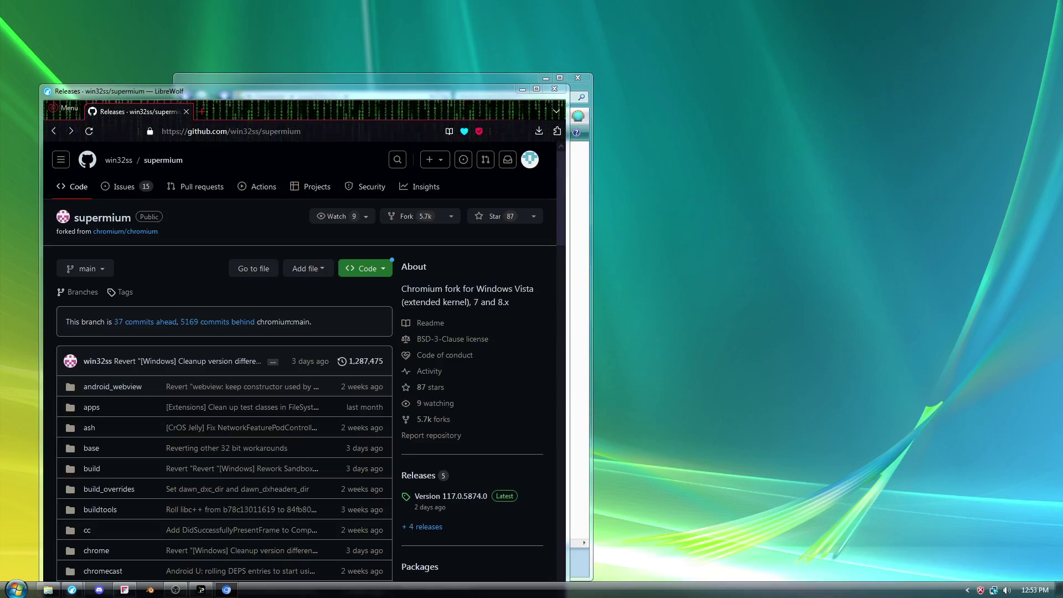
# - Close the whatismybrowser.com tab, dismiss the media and share popups, and start a new tab
pyautogui.hotkey('alt', 'Tab')
pyautogui.moveTo(1008, 59); pyautogui.dragTo(843, 59)
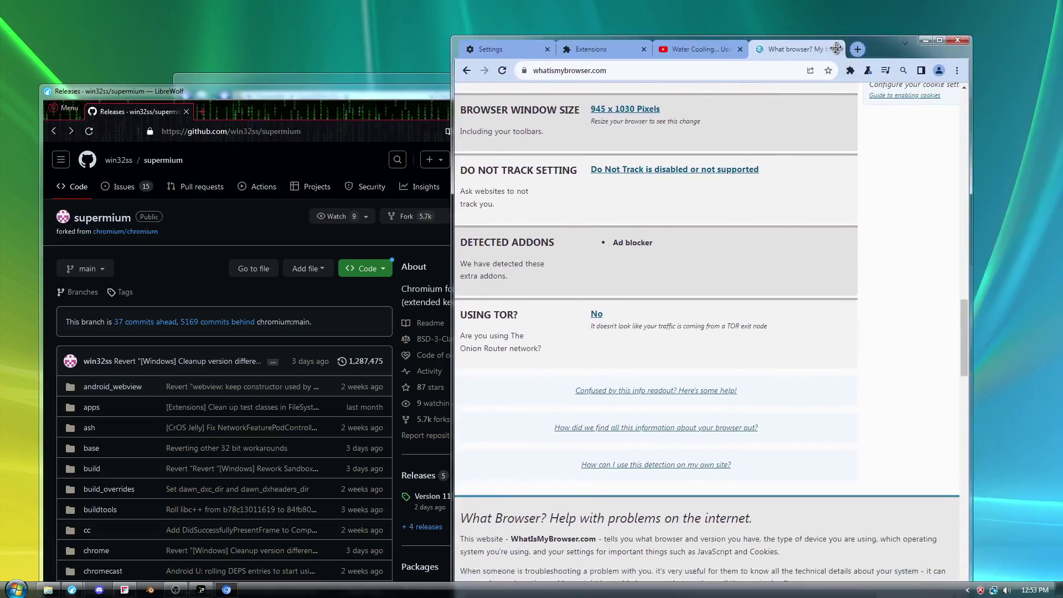
pyautogui.click(836, 49)
pyautogui.click(886, 68)
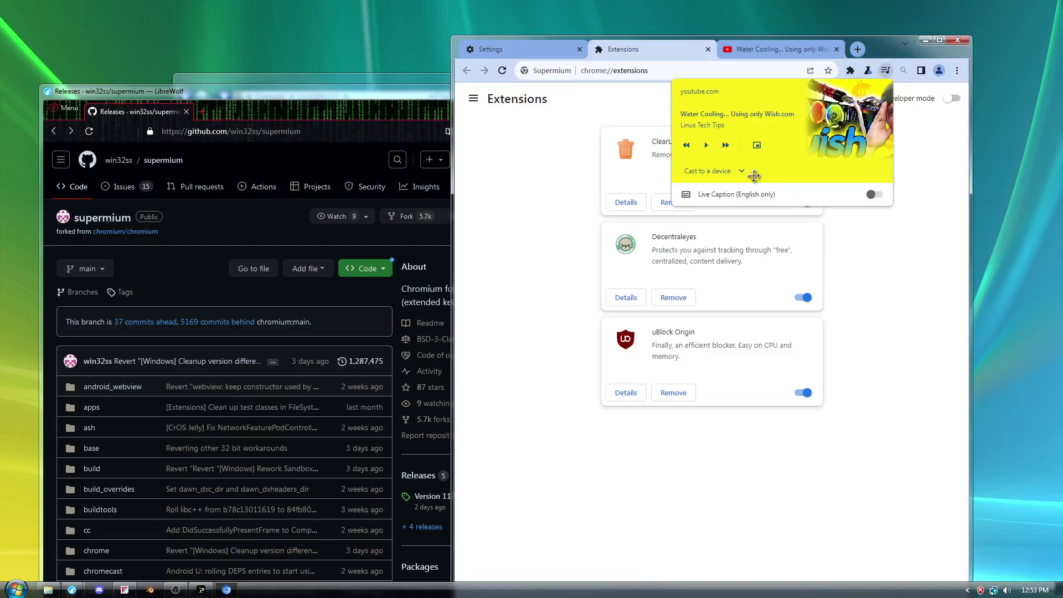
pyautogui.click(933, 289)
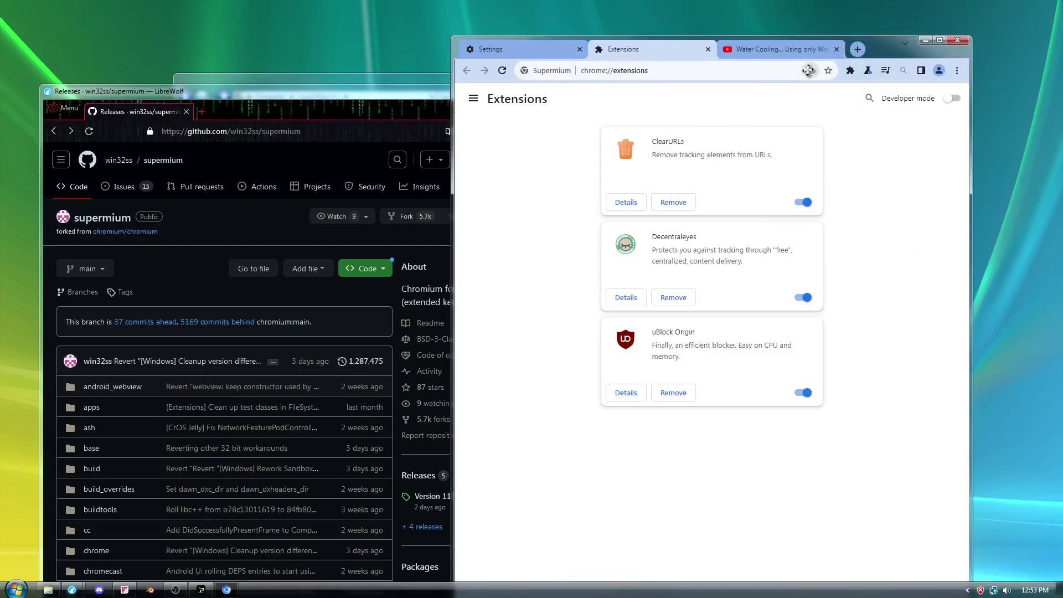
pyautogui.click(809, 71)
pyautogui.click(847, 90)
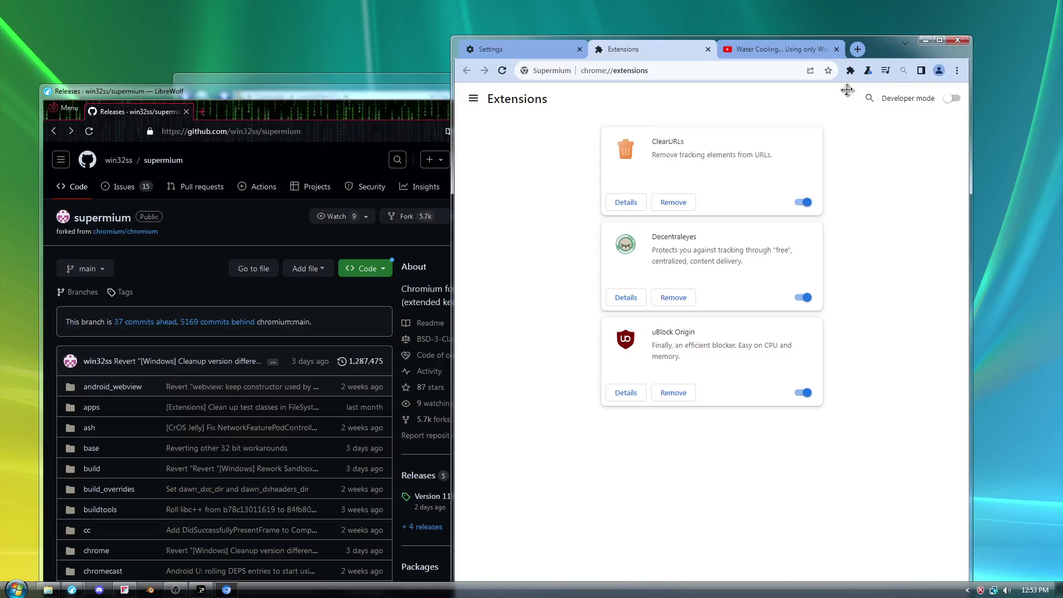
pyautogui.click(857, 49)
# - Maximize Supermium and search Google for 'elemental' from the omnibox
pyautogui.click(937, 40)
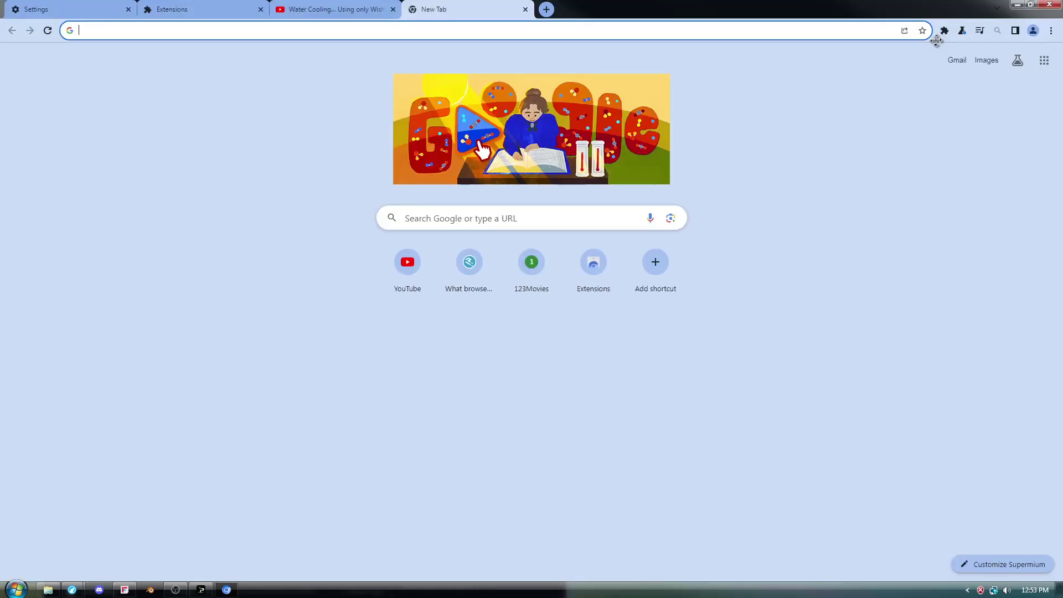
pyautogui.moveTo(936, 41); pyautogui.dragTo(612, 108)
pyautogui.doubleClick(834, 106)
pyautogui.write('crun')
pyautogui.press('BackSpace')
pyautogui.press('BackSpace')
pyautogui.press('BackSpace')
pyautogui.press('BackSpace')
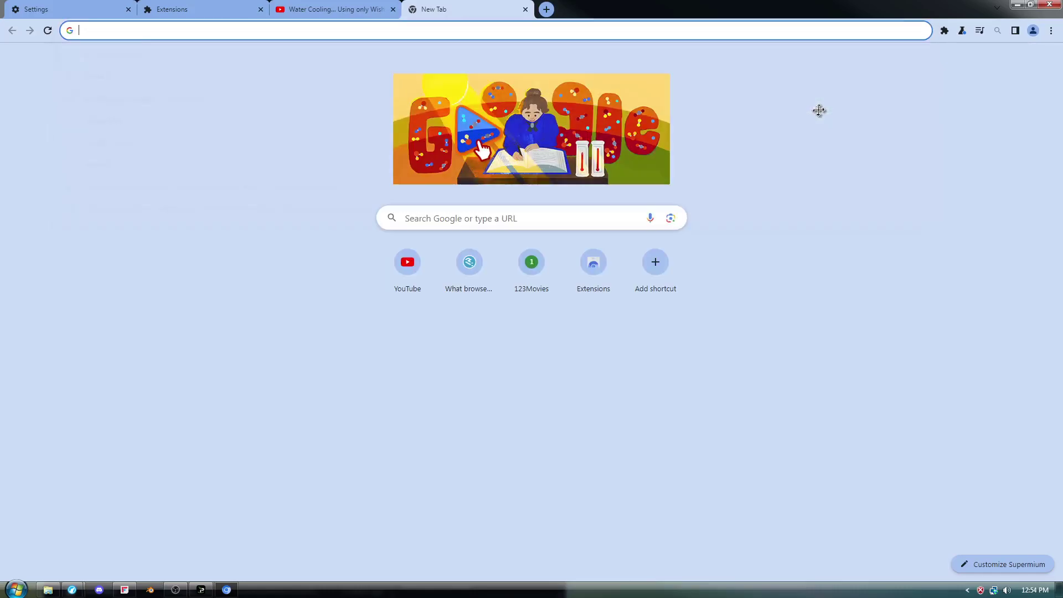
pyautogui.write('elemental')
pyautogui.press('Return')
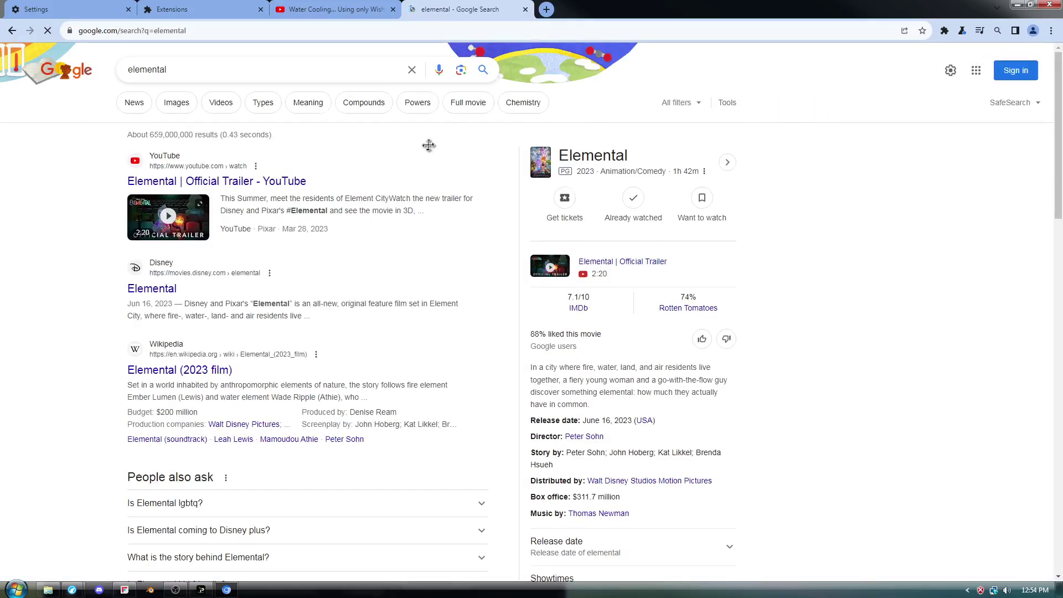
# - Change the Google query to 'element matrix' so element.io leads the results
pyautogui.click(223, 69)
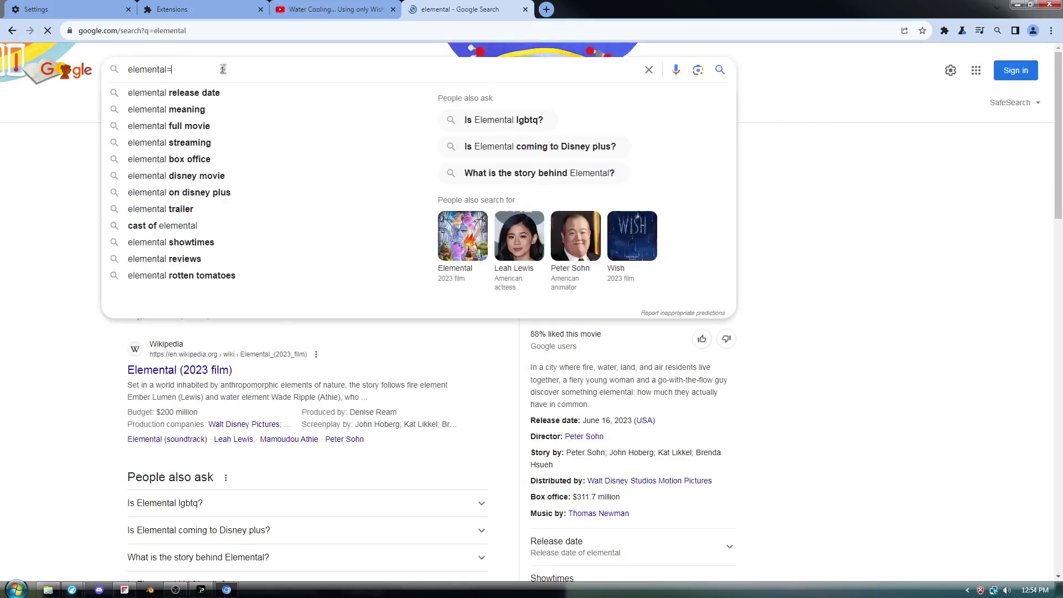
pyautogui.press('BackSpace')
pyautogui.press('BackSpace')
pyautogui.press('BackSpace')
pyautogui.press('BackSpace')
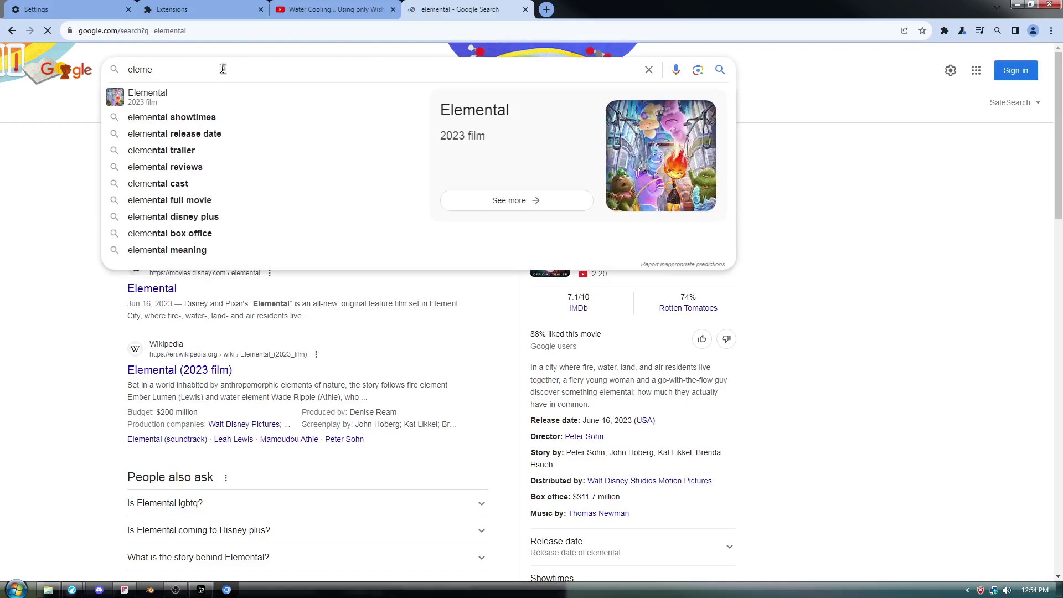
pyautogui.press('BackSpace')
pyautogui.press('BackSpace')
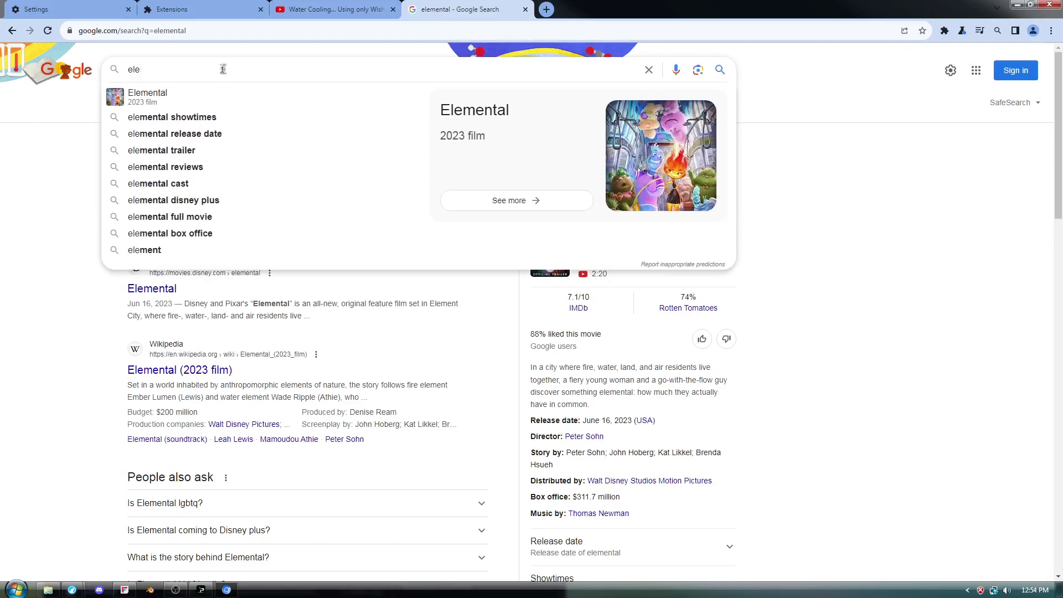
pyautogui.write('ment')
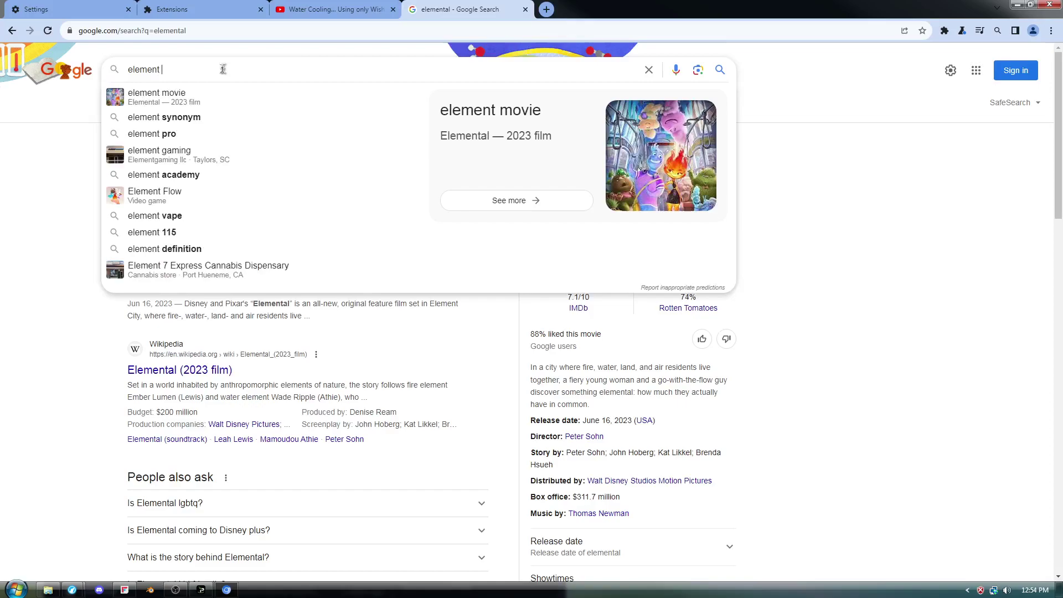
pyautogui.write(' matrix')
pyautogui.press('Return')
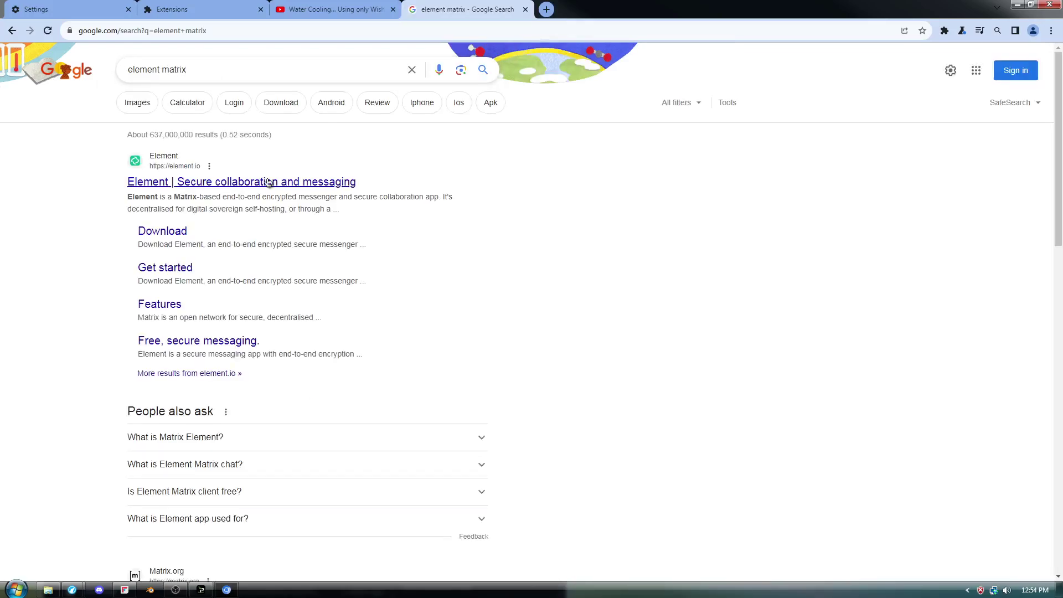
# - Open element.io from the results and scroll through its 'Be in your element' homepage
pyautogui.click(268, 182)
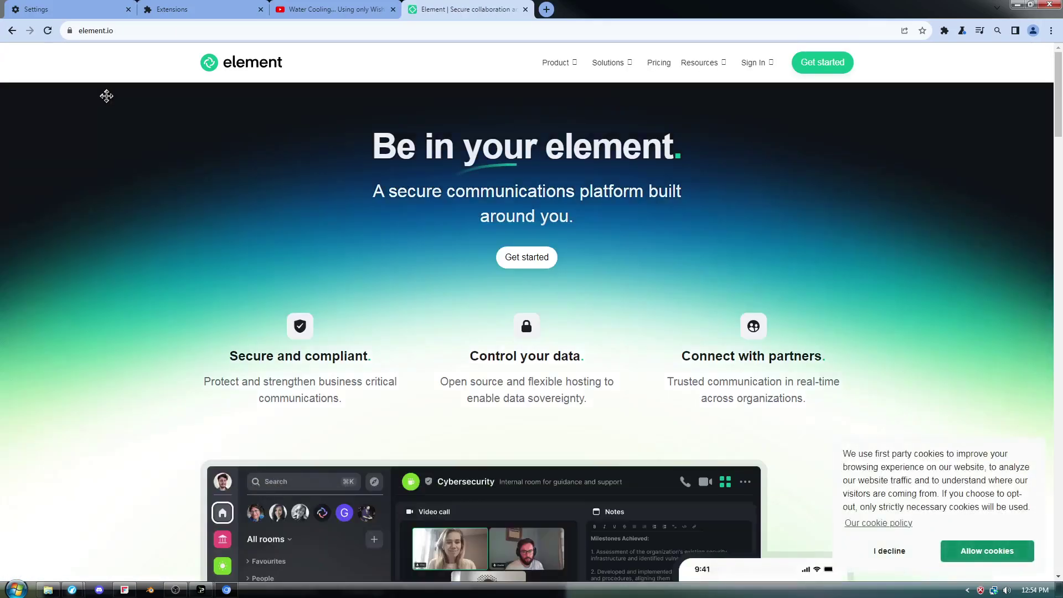
pyautogui.scroll(-4, 103, 96)
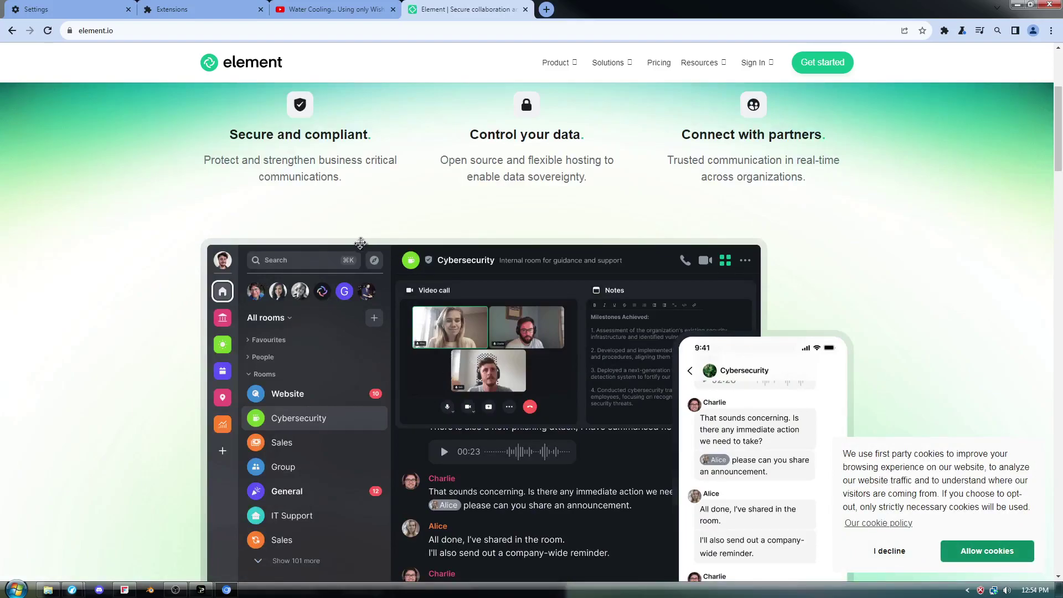
pyautogui.scroll(-4, 332, 240)
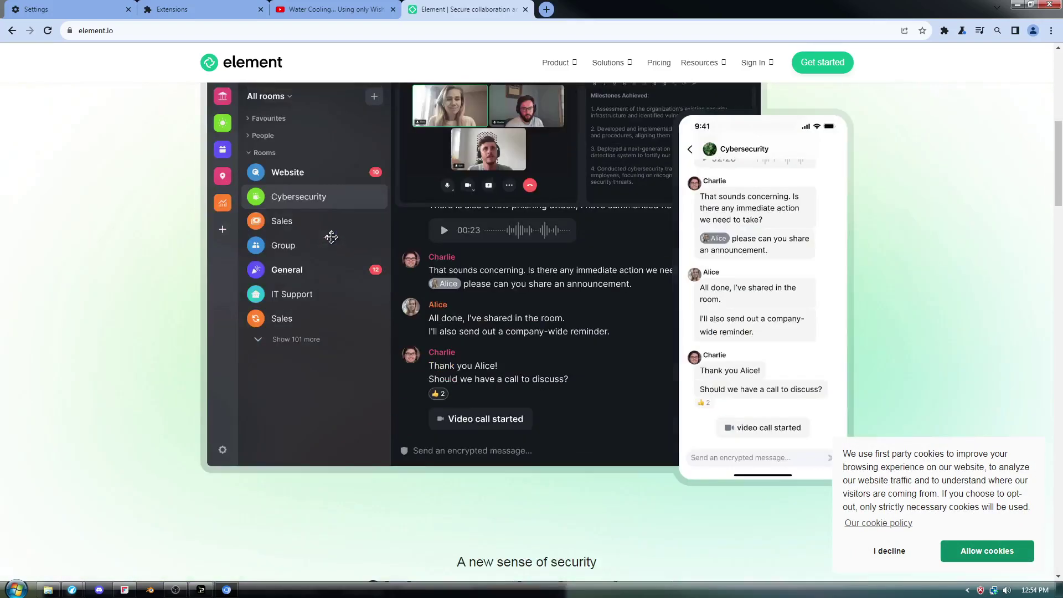
pyautogui.scroll(-5, 331, 237)
pyautogui.scroll(-4, 331, 237)
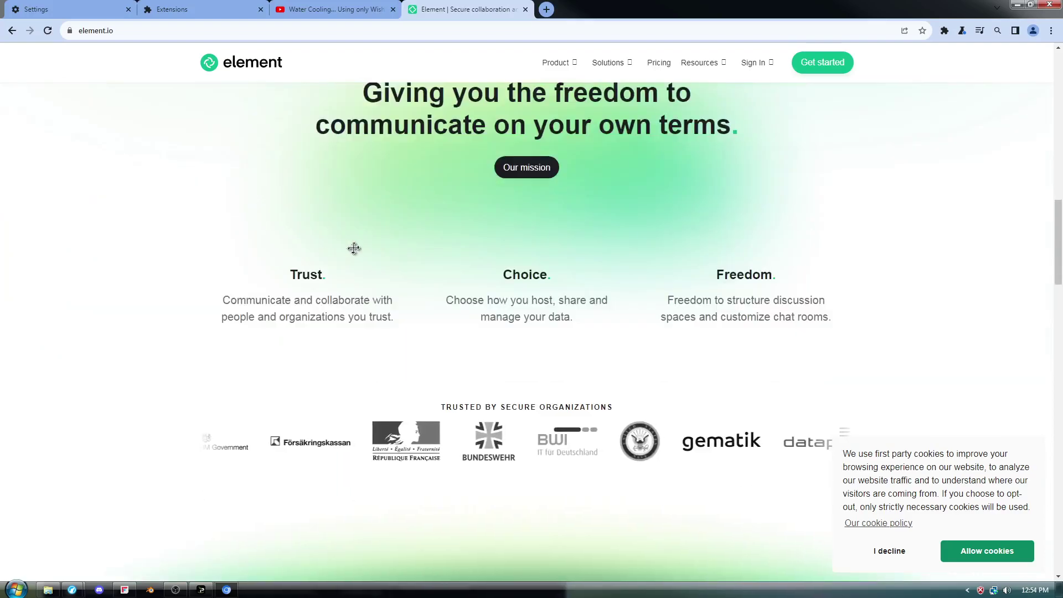
pyautogui.scroll(-3, 352, 249)
pyautogui.scroll(5, 350, 344)
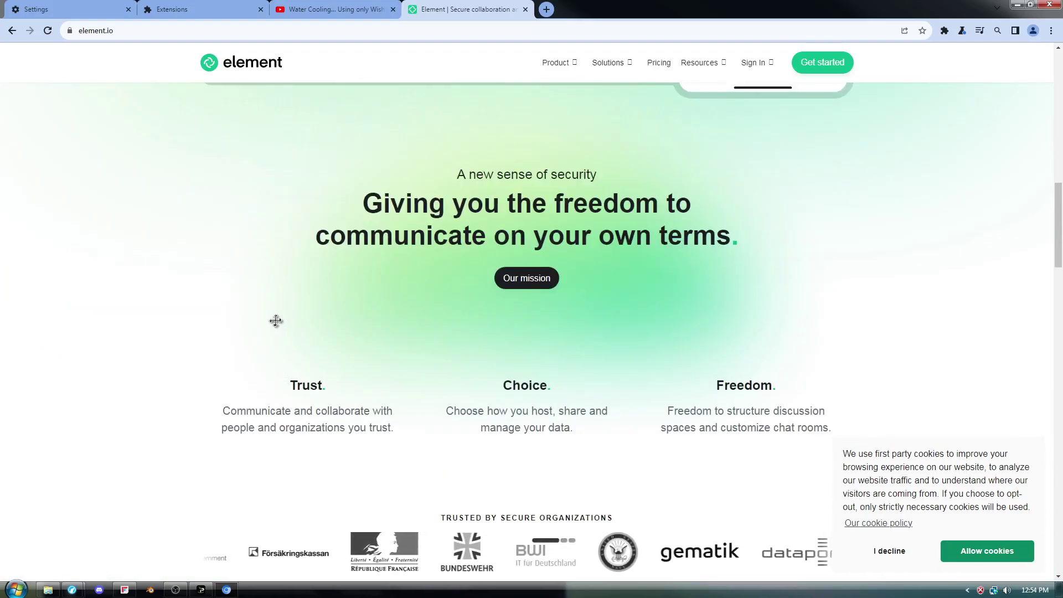
pyautogui.scroll(8, 278, 321)
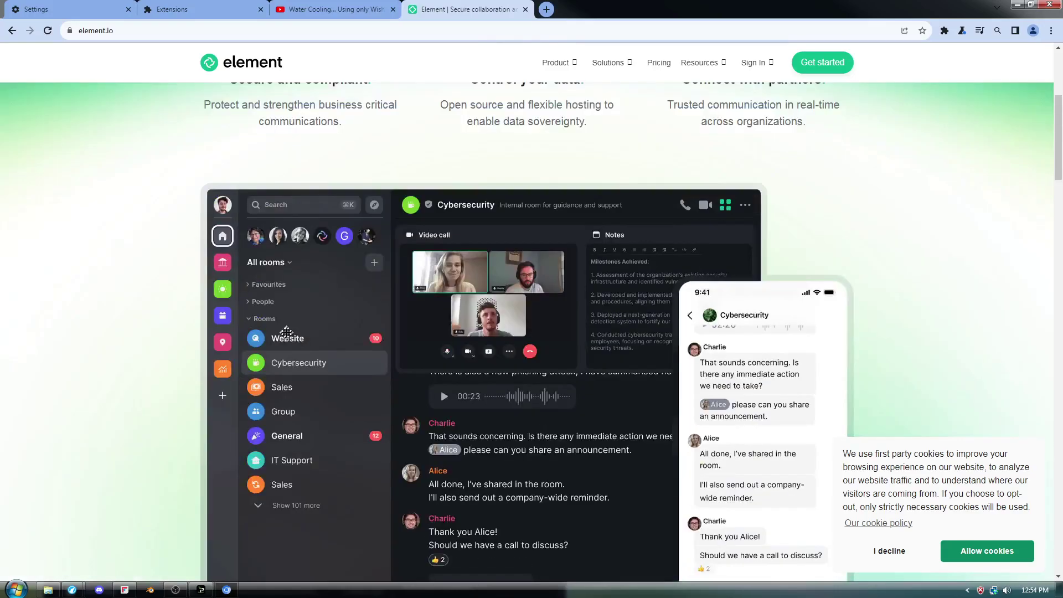
# - Search for 'element matrix' in a new tab via the omnibox suggestion
pyautogui.click(546, 9)
pyautogui.write('ele,')
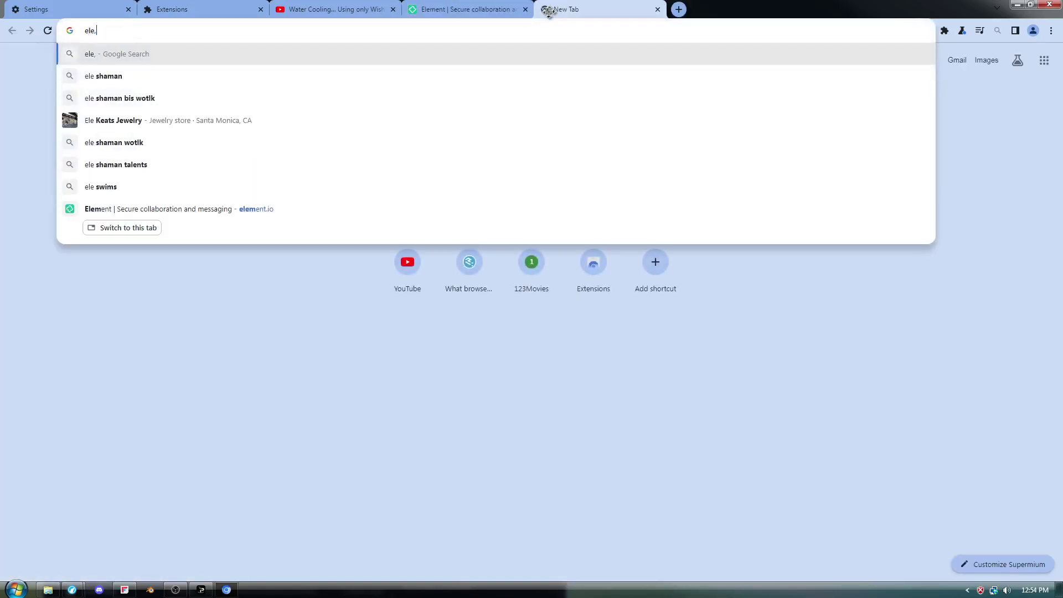
pyautogui.press('BackSpace')
pyautogui.write('mtn')
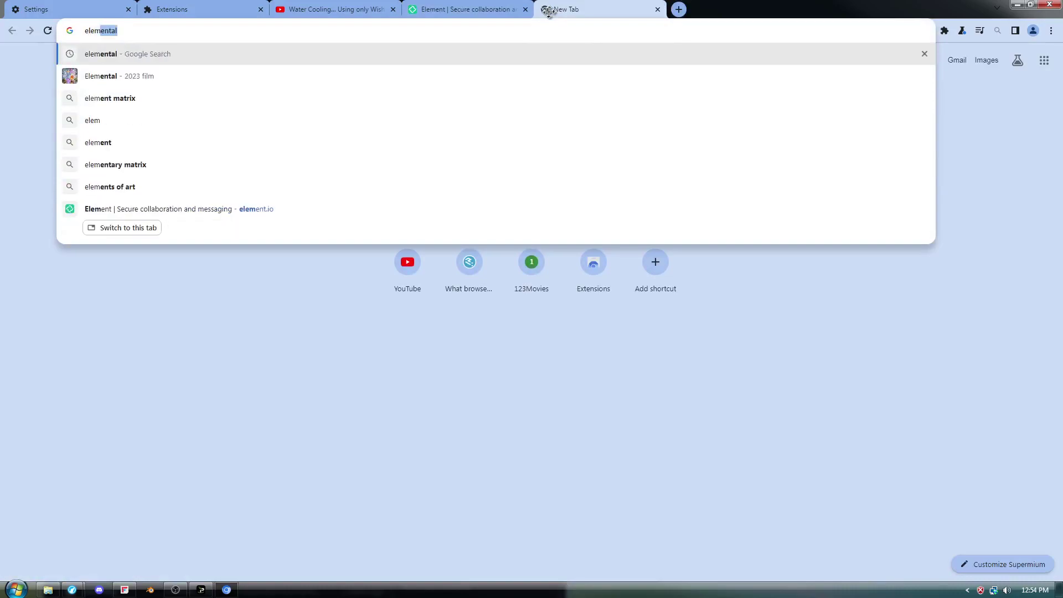
pyautogui.press('BackSpace')
pyautogui.press('BackSpace')
pyautogui.press('BackSpace')
pyautogui.press('BackSpace')
pyautogui.press('BackSpace')
pyautogui.press('BackSpace')
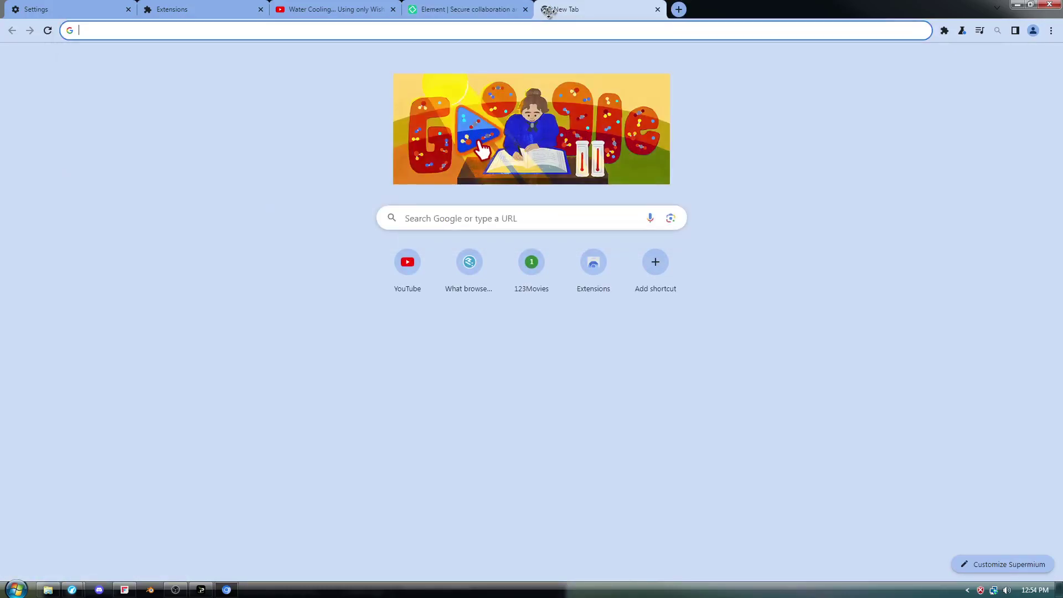
pyautogui.write('elem')
pyautogui.press('BackSpace')
pyautogui.press('BackSpace')
pyautogui.press('BackSpace')
pyautogui.press('BackSpace')
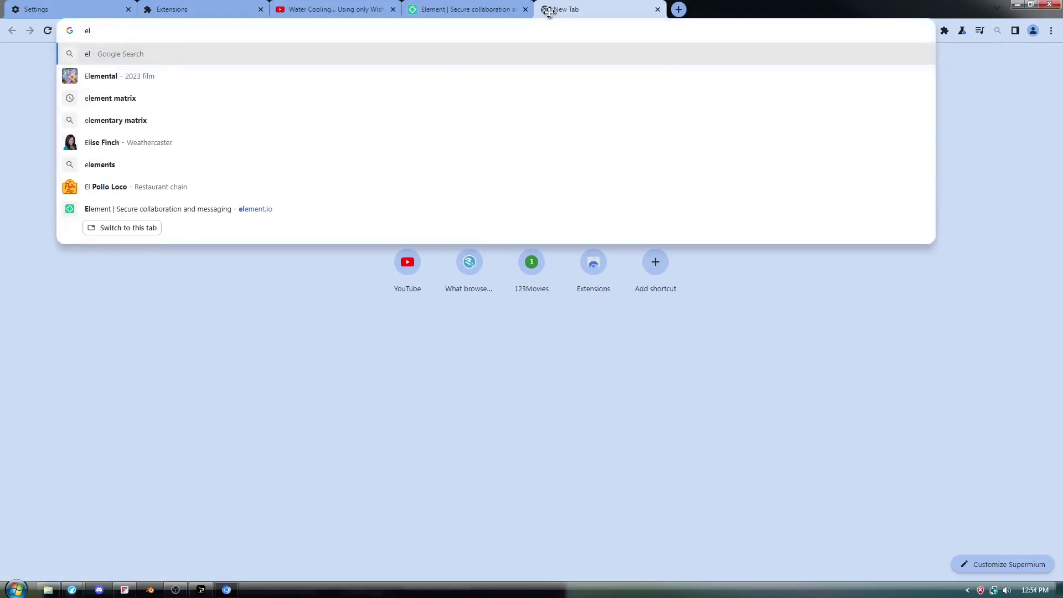
pyautogui.write('lemen')
pyautogui.press('Down')
pyautogui.press('Down')
pyautogui.press('Return')
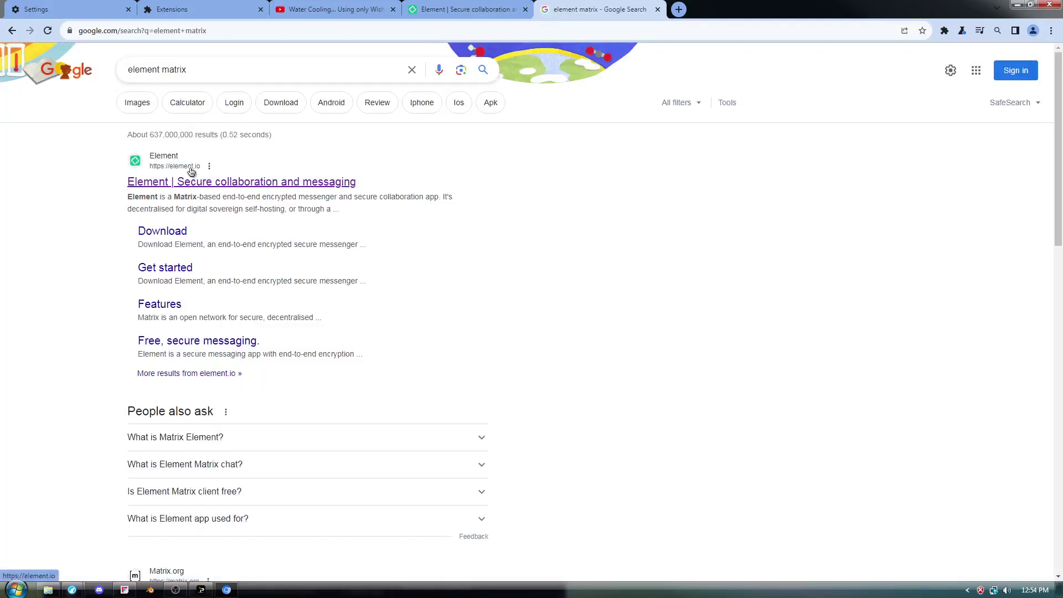
# - Open element.io from the top 'element matrix' search result
pyautogui.click(472, 9)
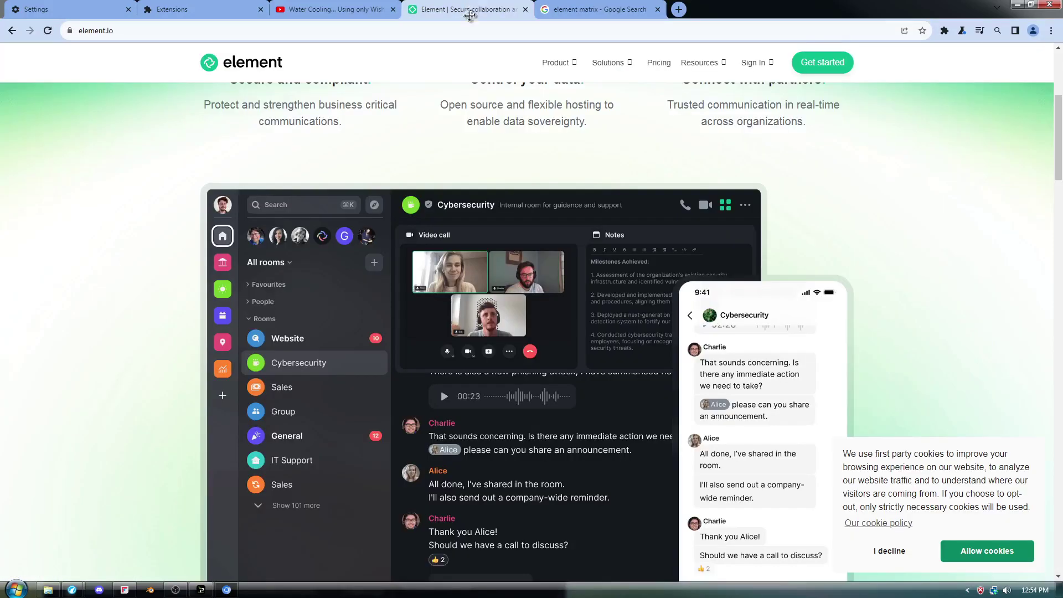
pyautogui.scroll(5, 619, 110)
pyautogui.click(595, 10)
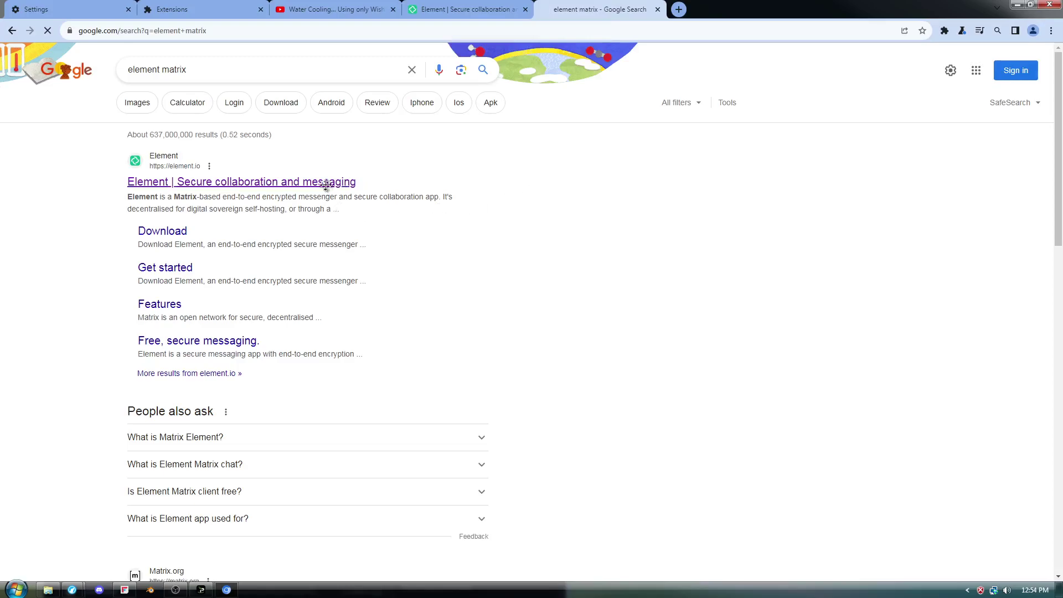
pyautogui.click(321, 183)
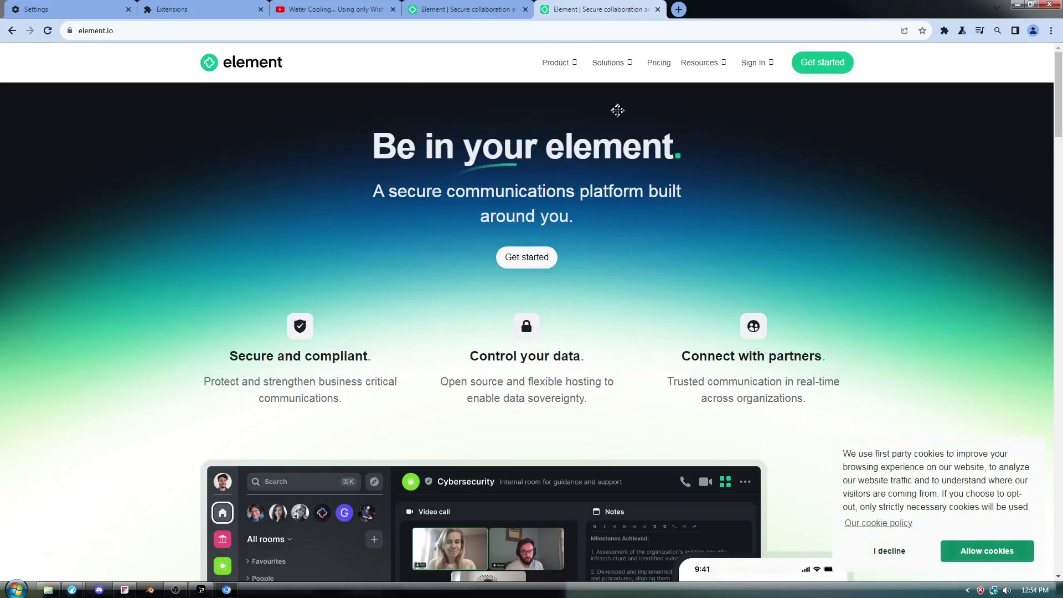
# - Go to Product > The Element App, then to Element's Get started page
pyautogui.moveTo(555, 63)
pyautogui.click(559, 97)
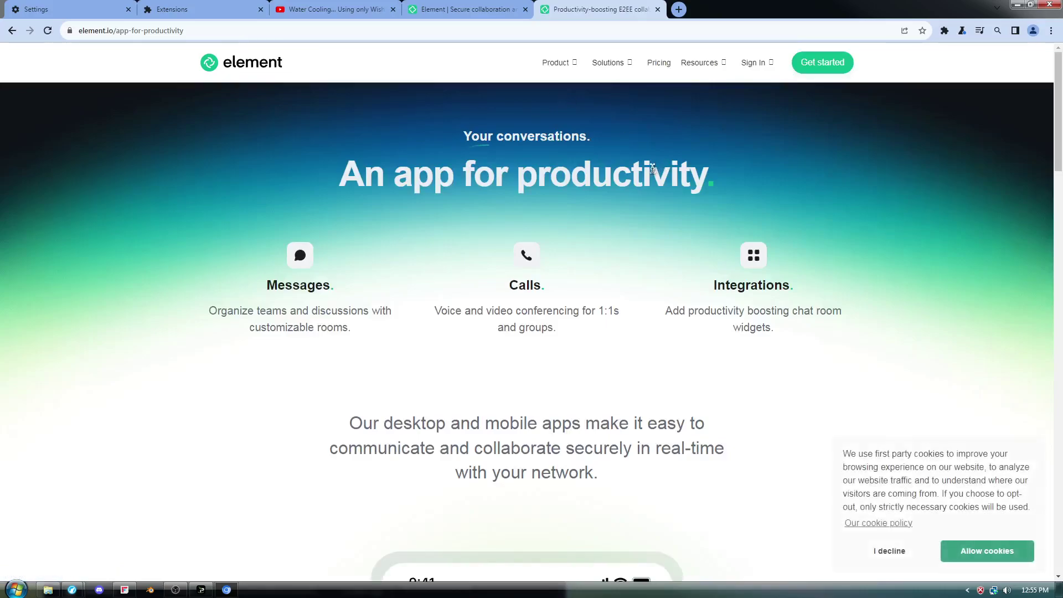
pyautogui.scroll(-20, 652, 169)
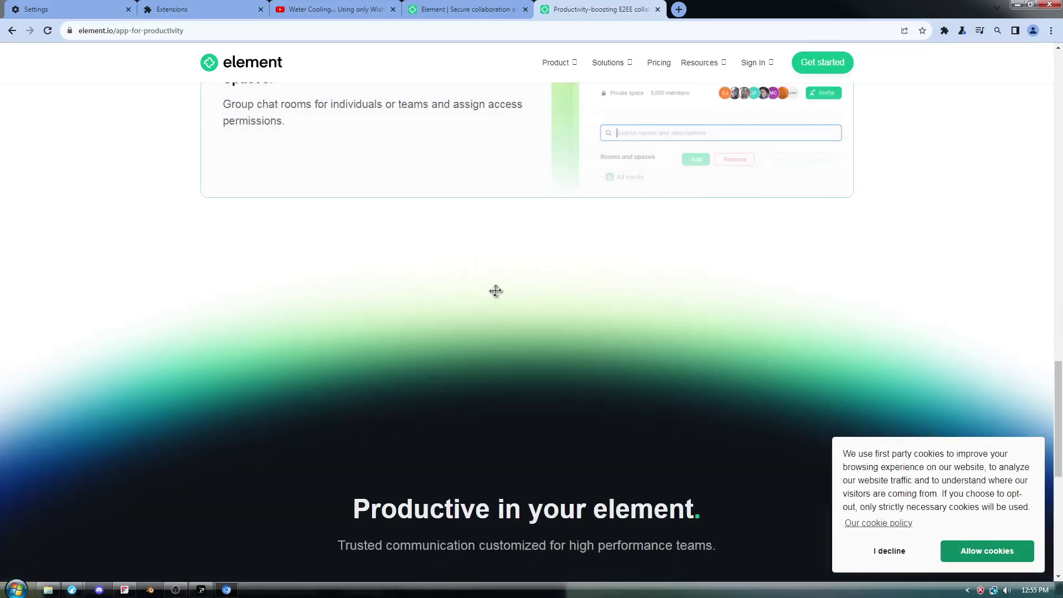
pyautogui.scroll(1, 495, 291)
pyautogui.scroll(-9, 481, 299)
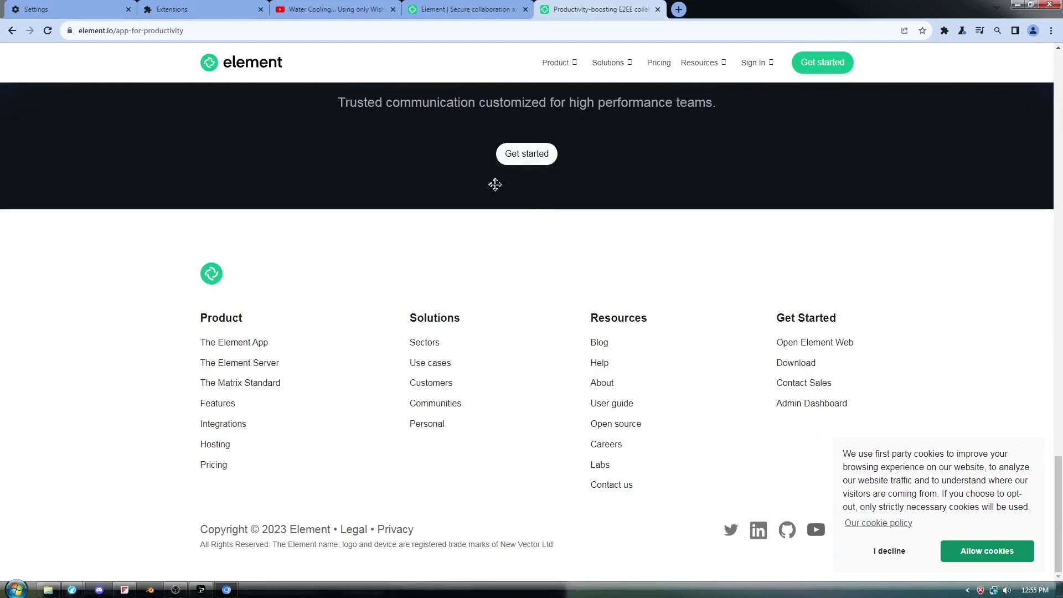
pyautogui.click(527, 155)
pyautogui.scroll(-4, 455, 294)
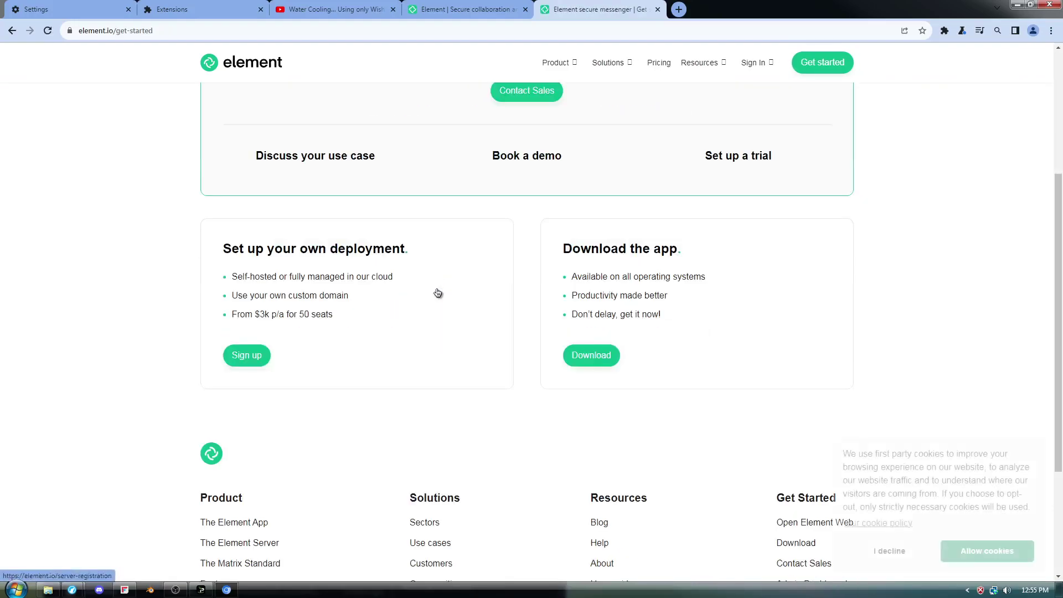
pyautogui.scroll(5, 438, 292)
# - Search the web for 'element download' in a new tab
pyautogui.click(678, 8)
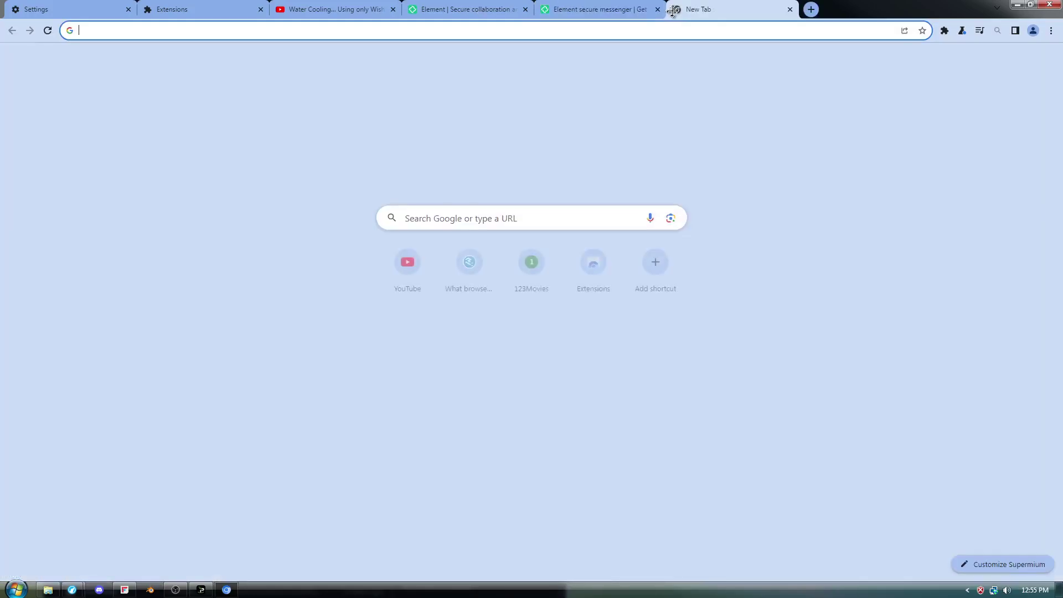
pyautogui.write('element doenl')
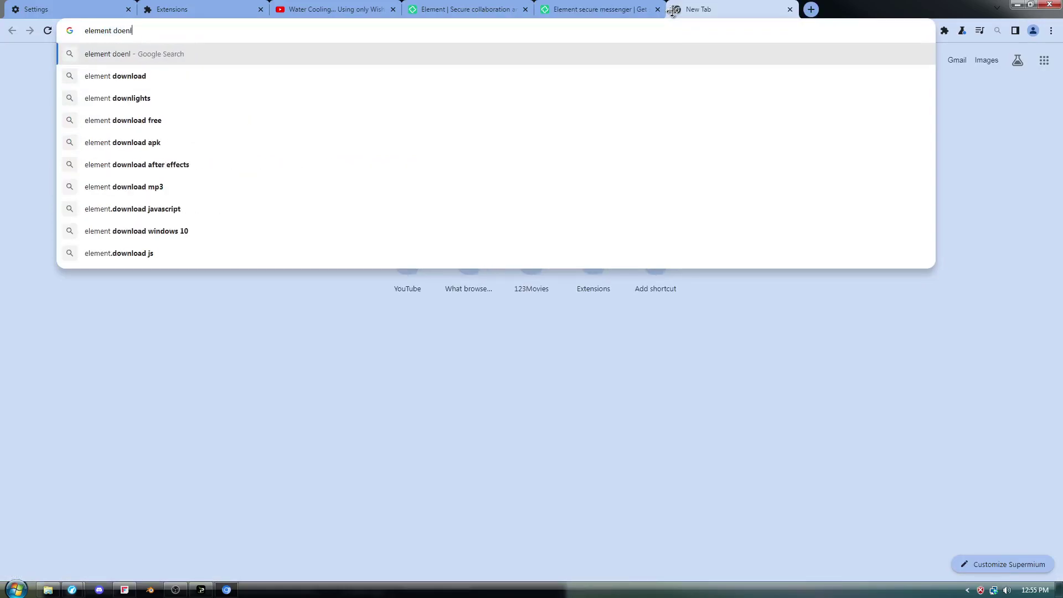
pyautogui.press('BackSpace')
pyautogui.press('BackSpace')
pyautogui.press('BackSpace')
pyautogui.write('wnlo0ad')
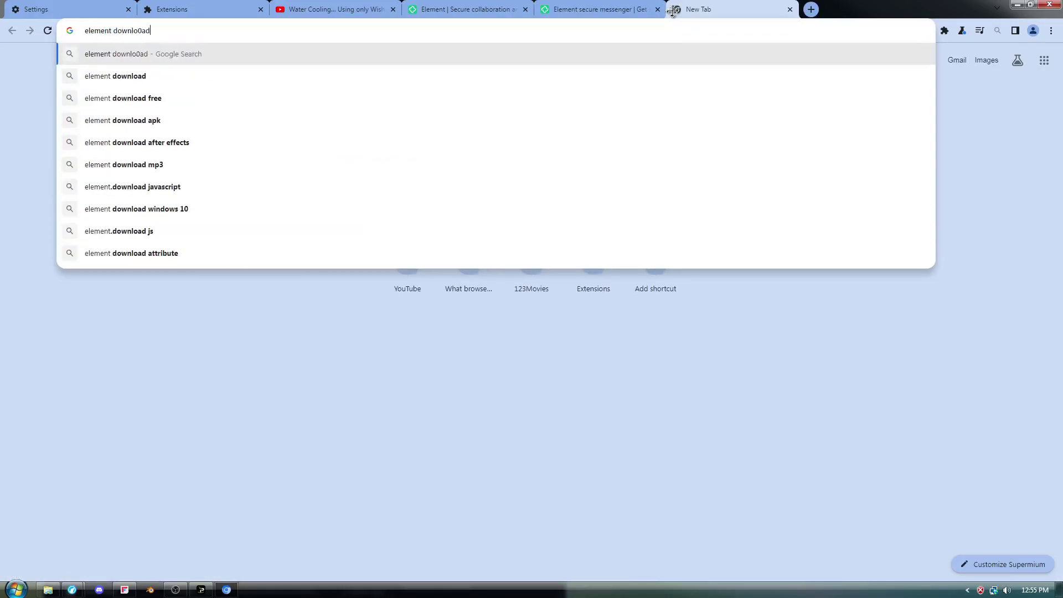
pyautogui.press('Return')
# - From element.io's download page, start the Windows (64 bit) Element Setup download and check its progress
pyautogui.click(194, 68)
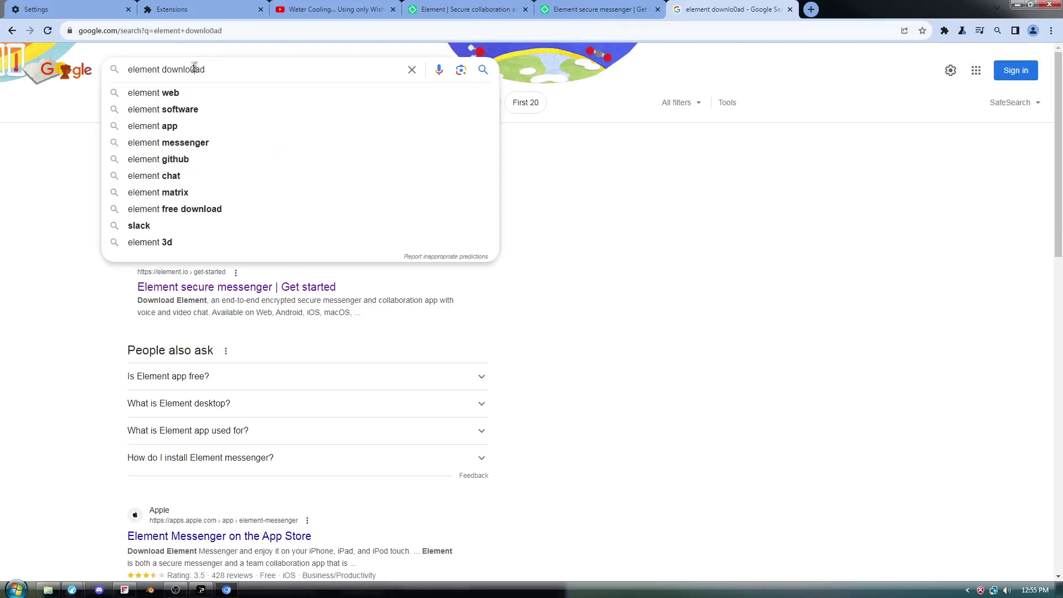
pyautogui.click(521, 253)
pyautogui.click(165, 223)
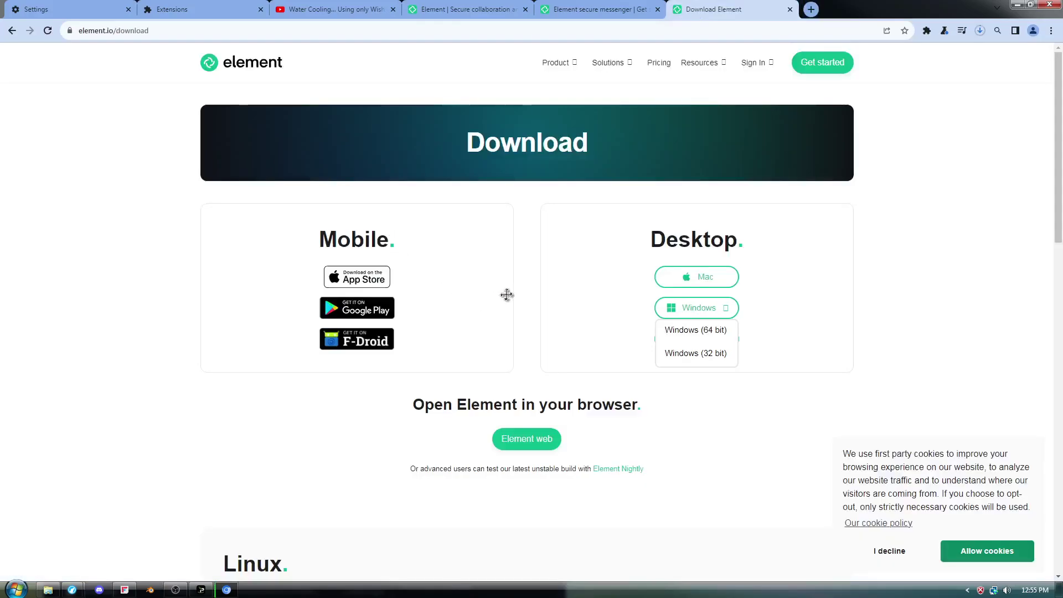
pyautogui.click(979, 32)
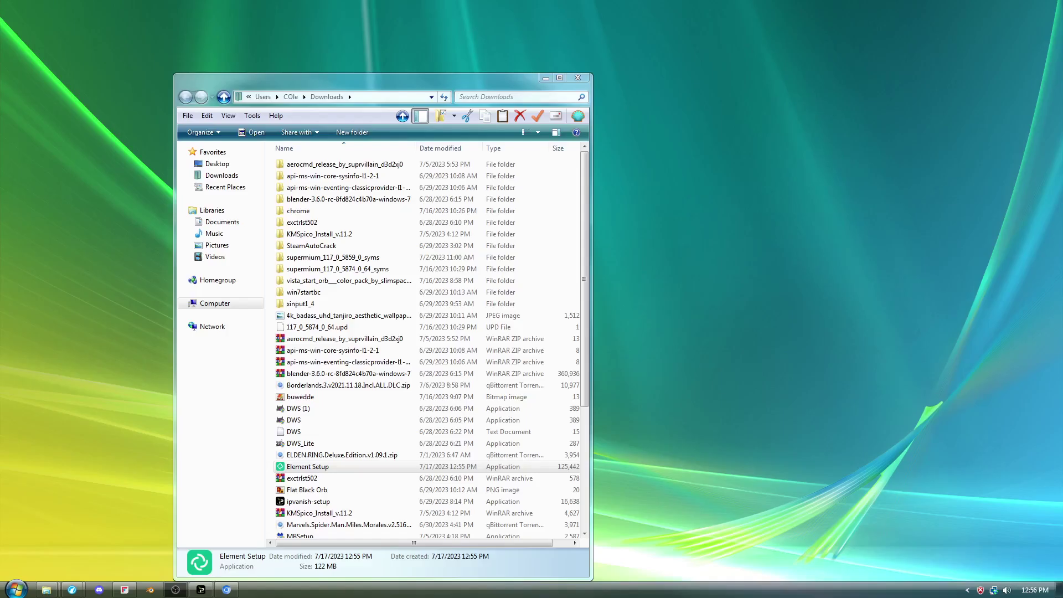
# - Run Element Setup from Downloads and dismiss the KERNEL32 DiscardVirtualMemory entry-point error
pyautogui.doubleClick(320, 463)
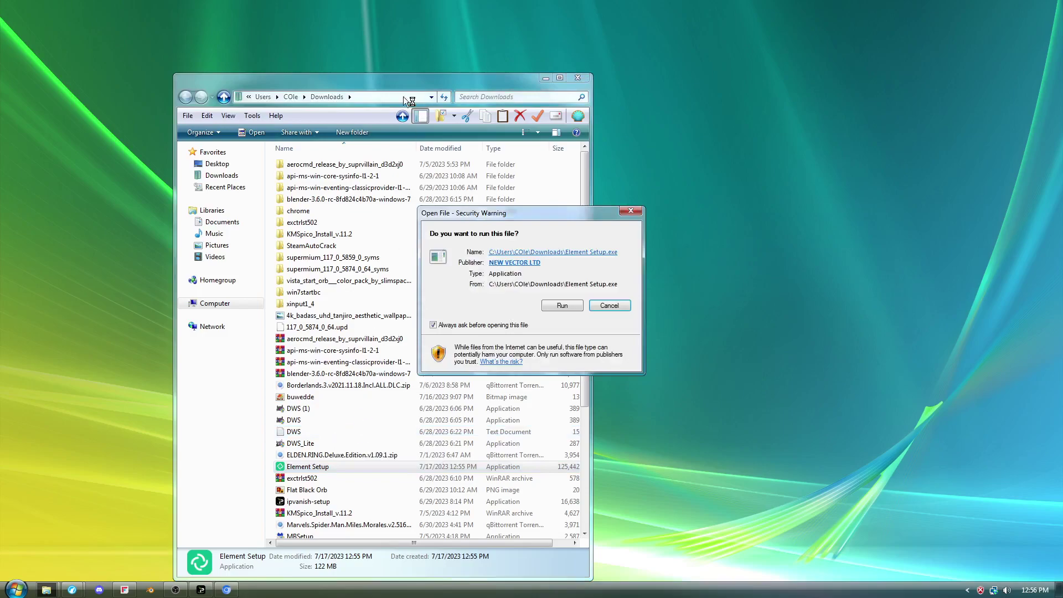
pyautogui.click(569, 308)
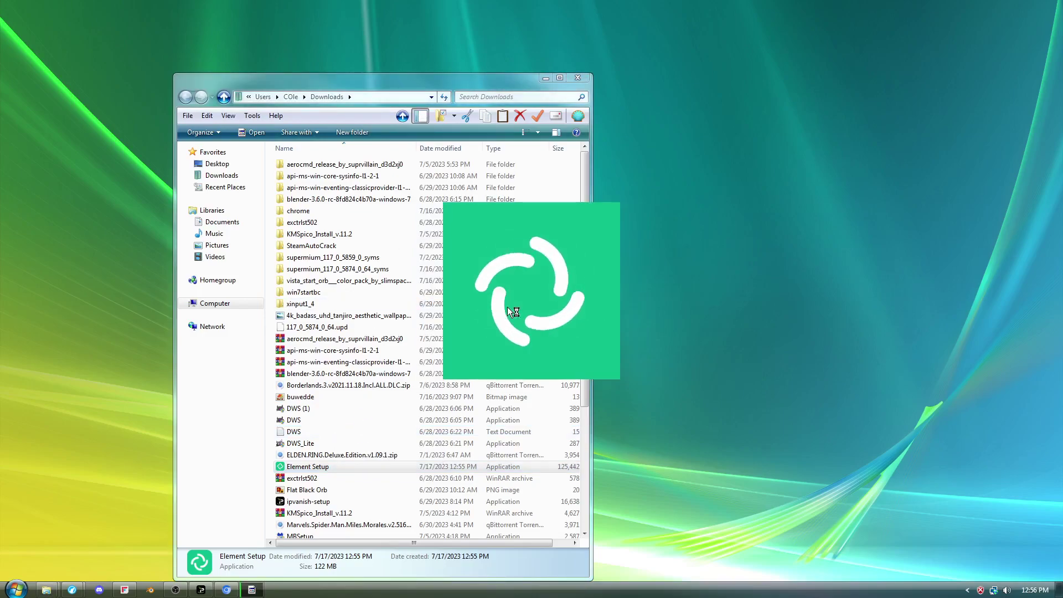
pyautogui.moveTo(549, 253); pyautogui.dragTo(625, 241)
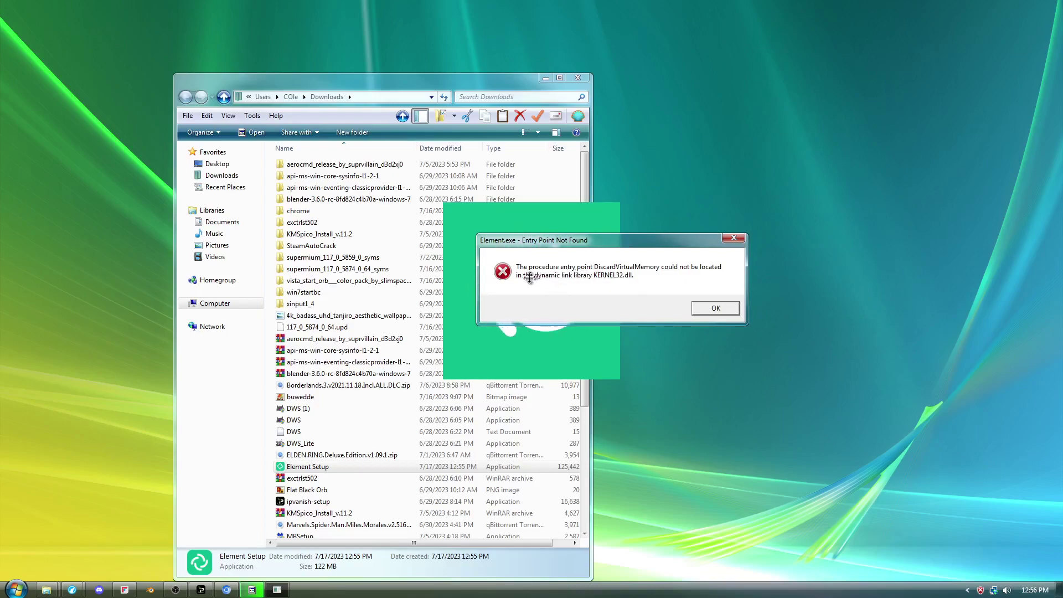
pyautogui.click(712, 305)
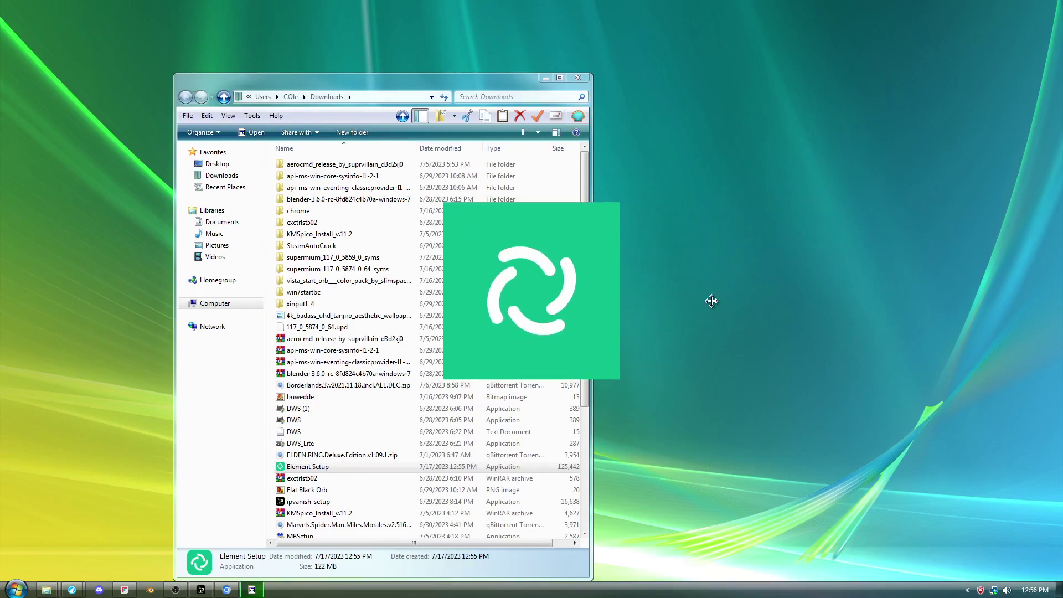
pyautogui.moveTo(504, 289); pyautogui.dragTo(713, 315)
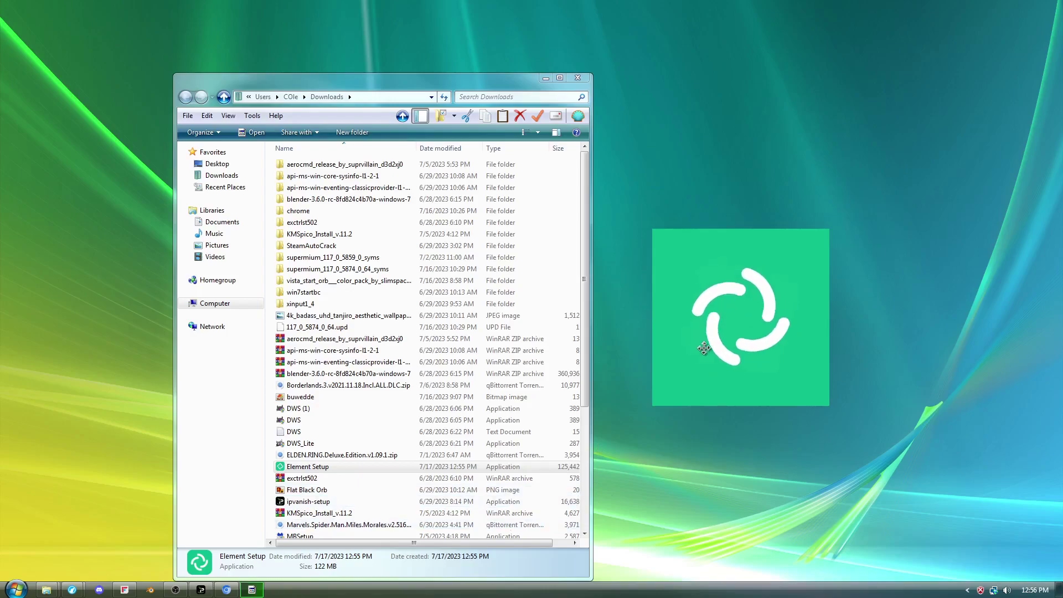
# - Close the stuck Element splash window and maximize the browser showing element.io
pyautogui.rightClick(252, 589)
pyautogui.click(265, 565)
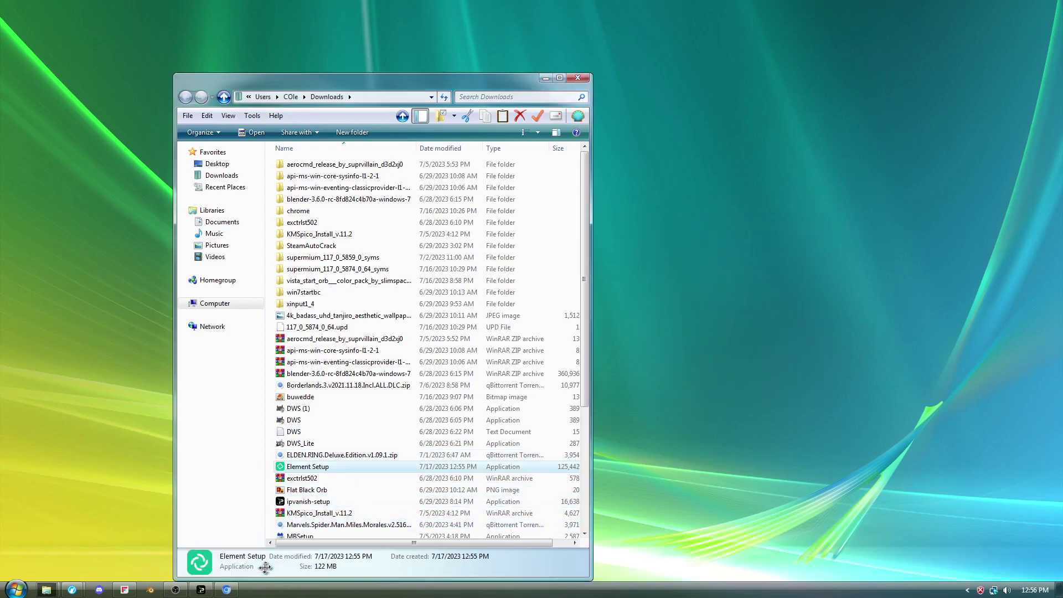
pyautogui.click(228, 589)
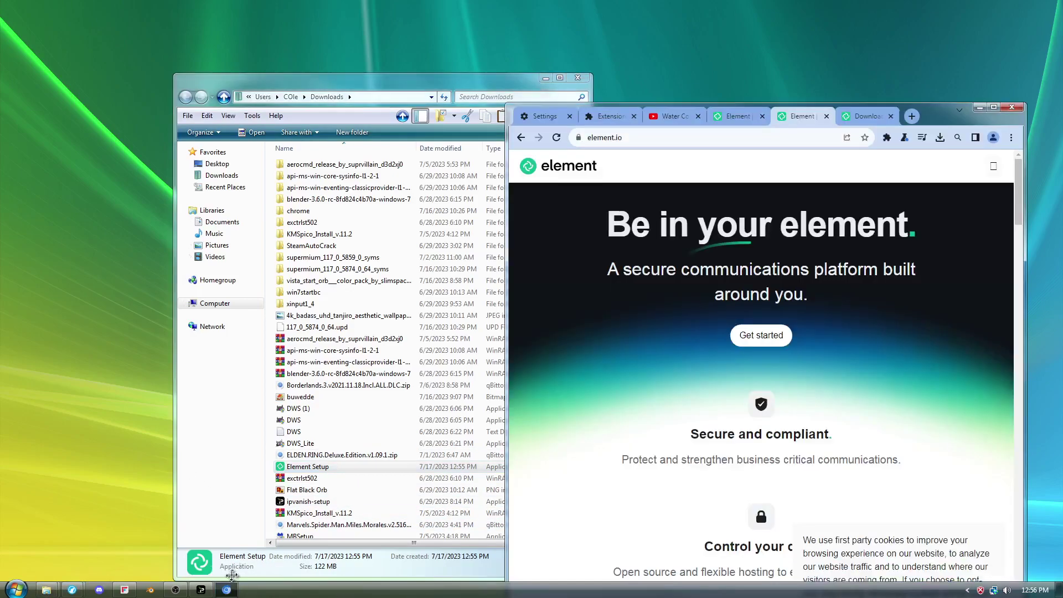
pyautogui.doubleClick(970, 118)
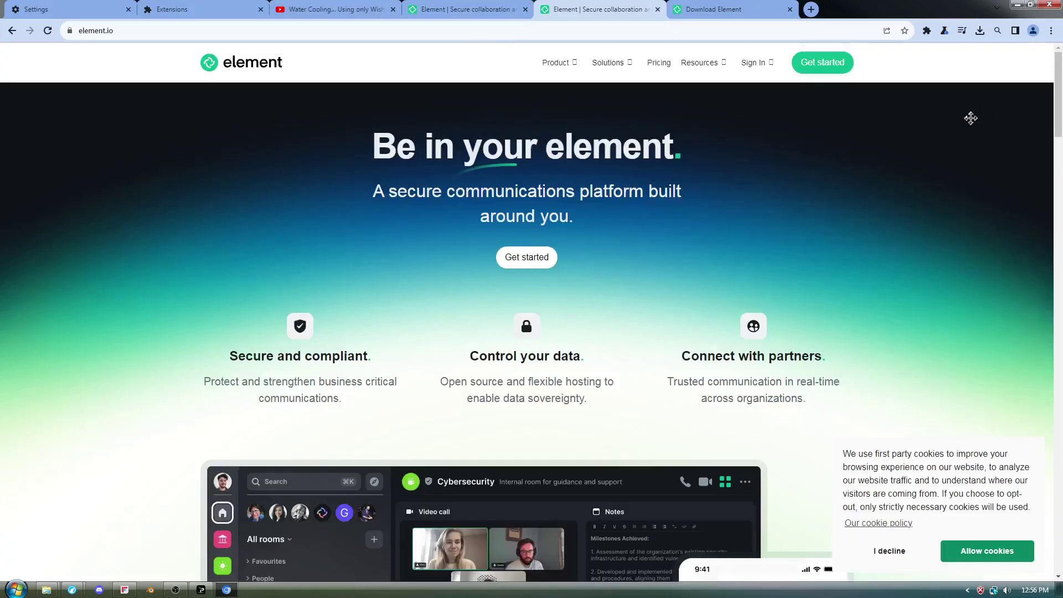
# - Decline element.io's cookies and open the Element web app via Get started
pyautogui.scroll(-5, 681, 221)
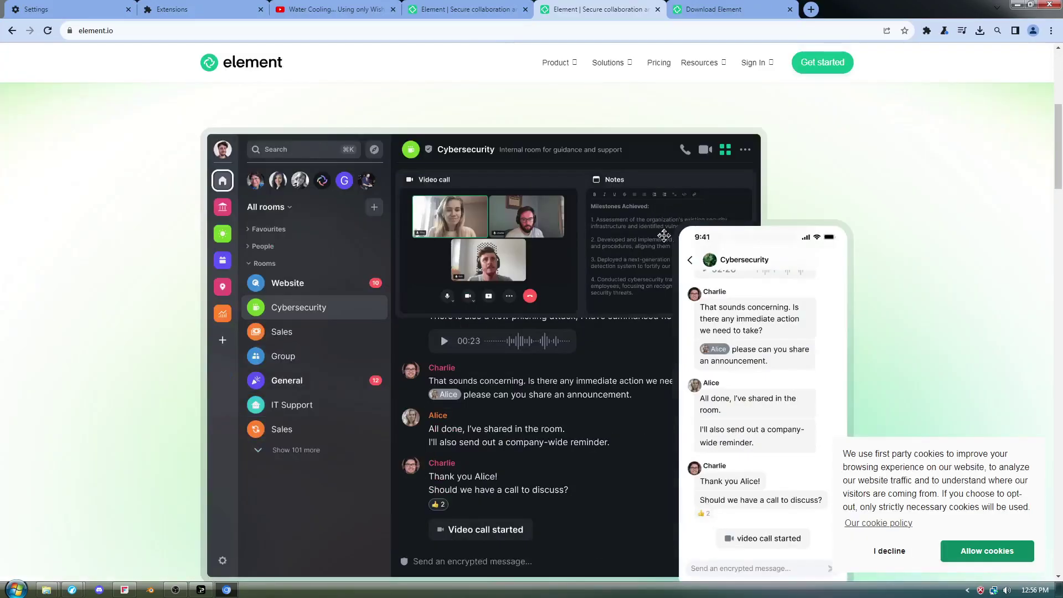
pyautogui.scroll(-6, 664, 236)
pyautogui.scroll(11, 670, 301)
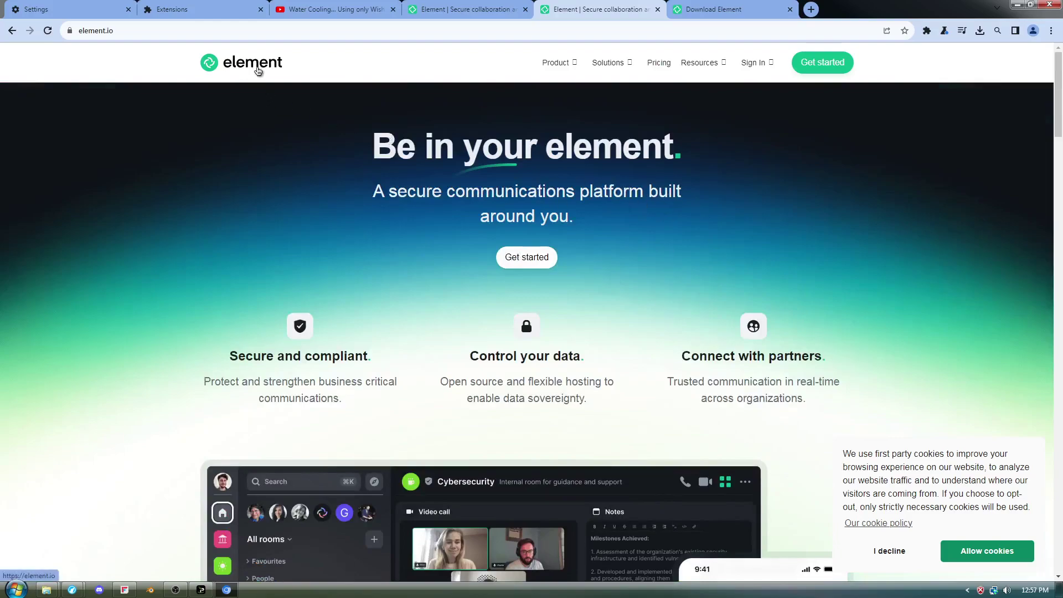
pyautogui.click(894, 551)
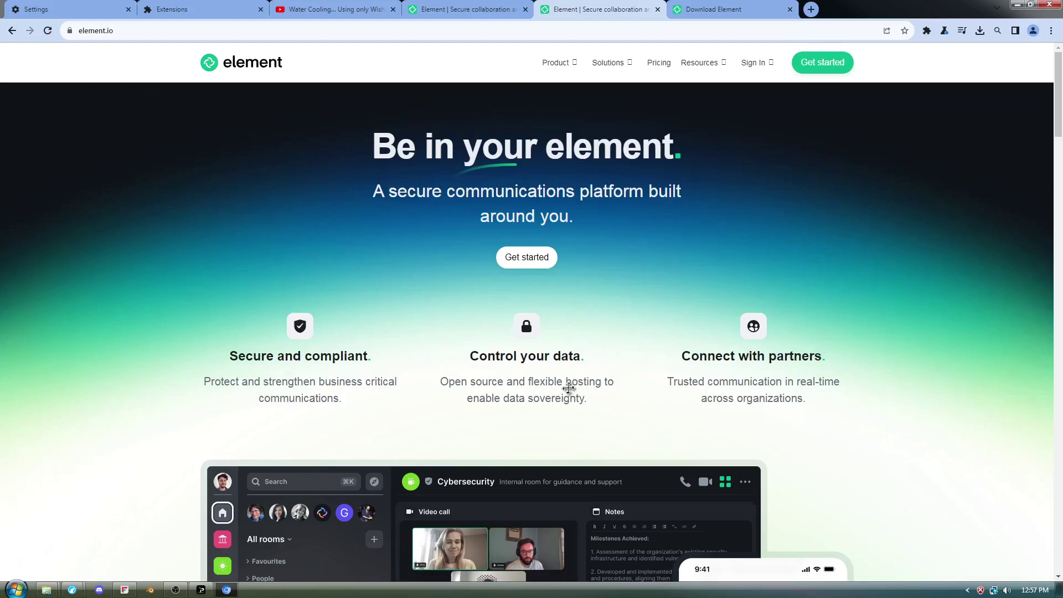
pyautogui.click(525, 264)
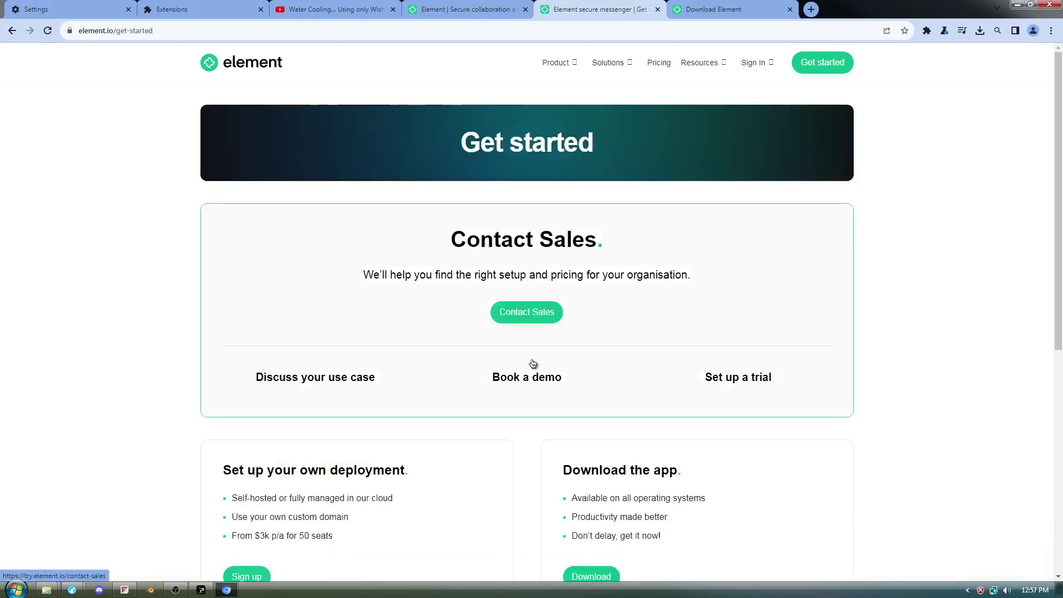
pyautogui.moveTo(753, 65)
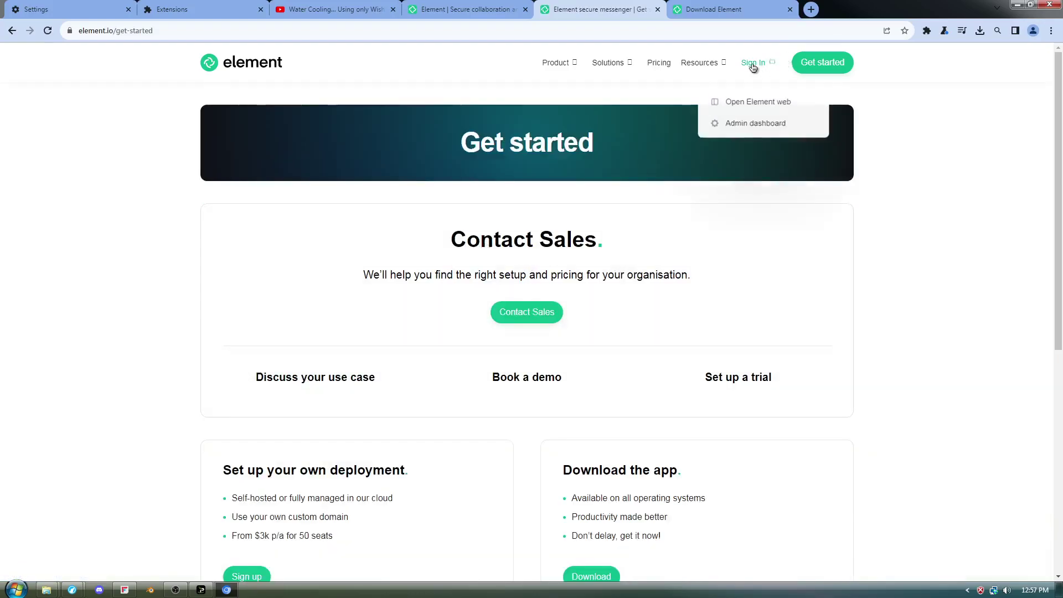
pyautogui.click(757, 100)
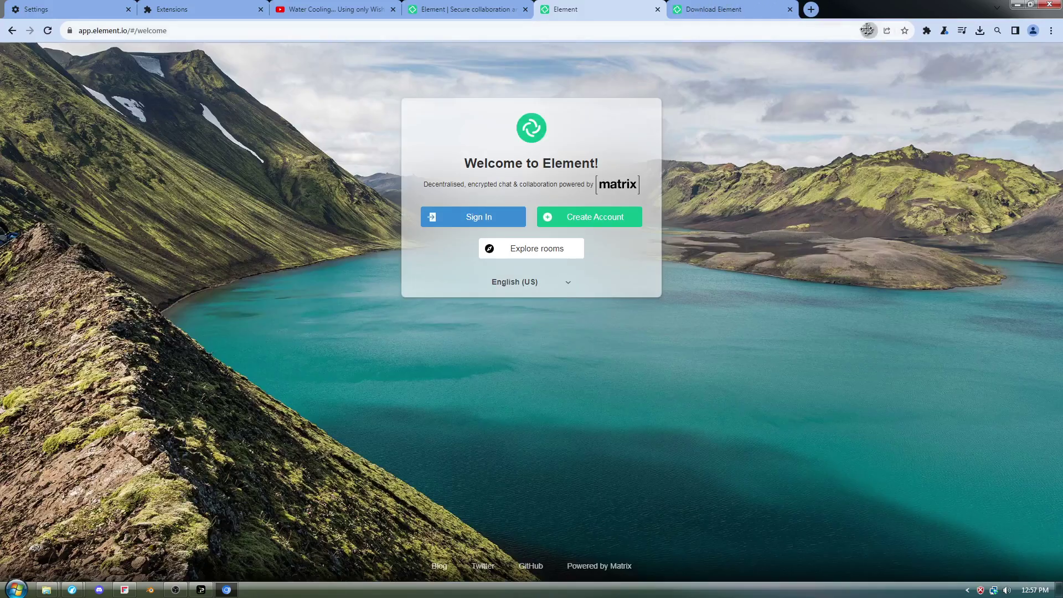
# - Install Element web as a standalone app window, reposition it, then minimize it
pyautogui.click(867, 30)
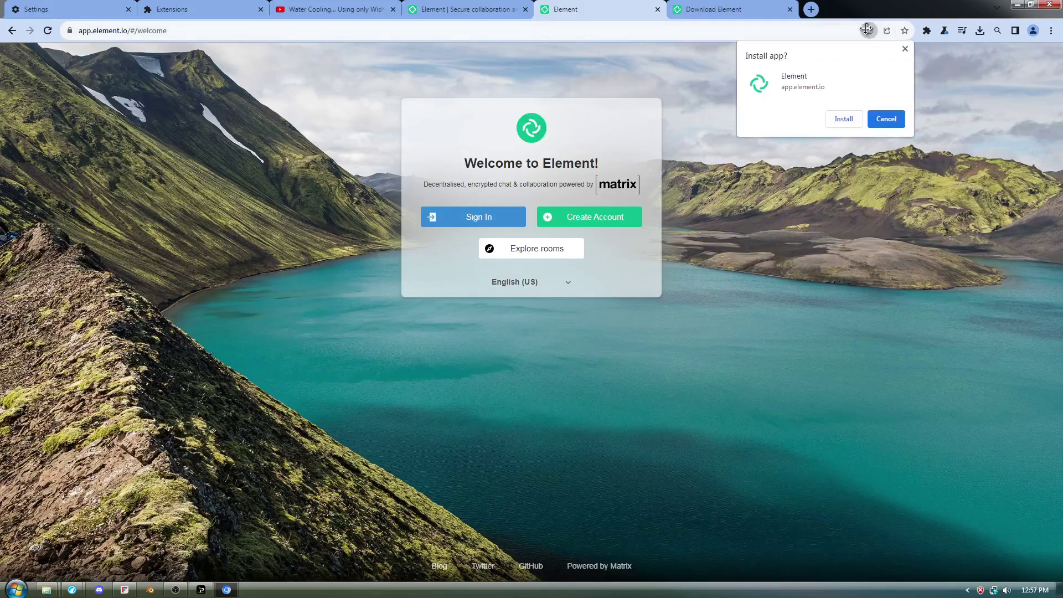
pyautogui.click(829, 119)
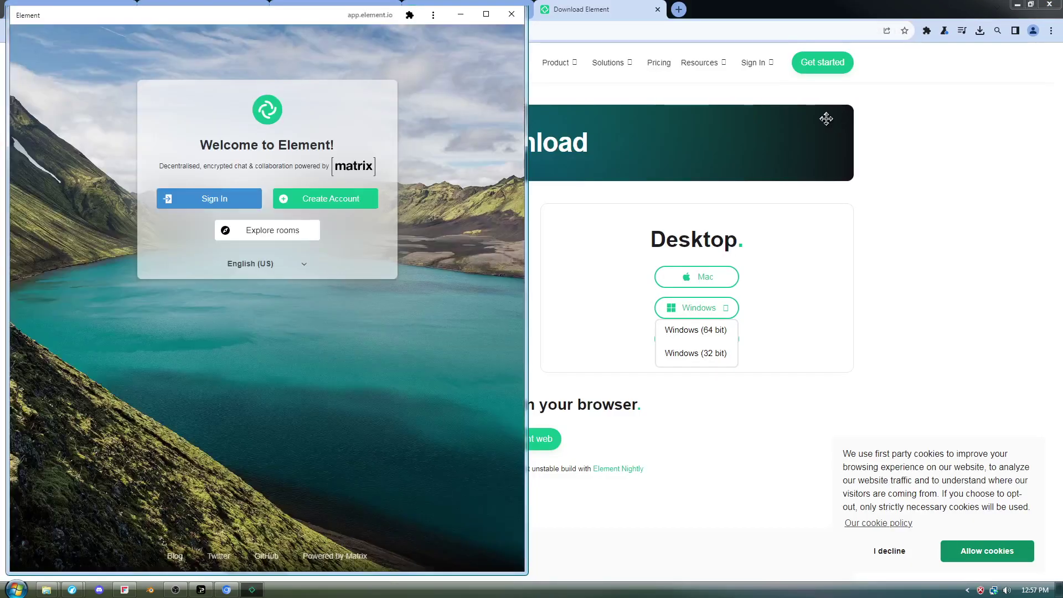
pyautogui.moveTo(277, 17); pyautogui.dragTo(346, 183)
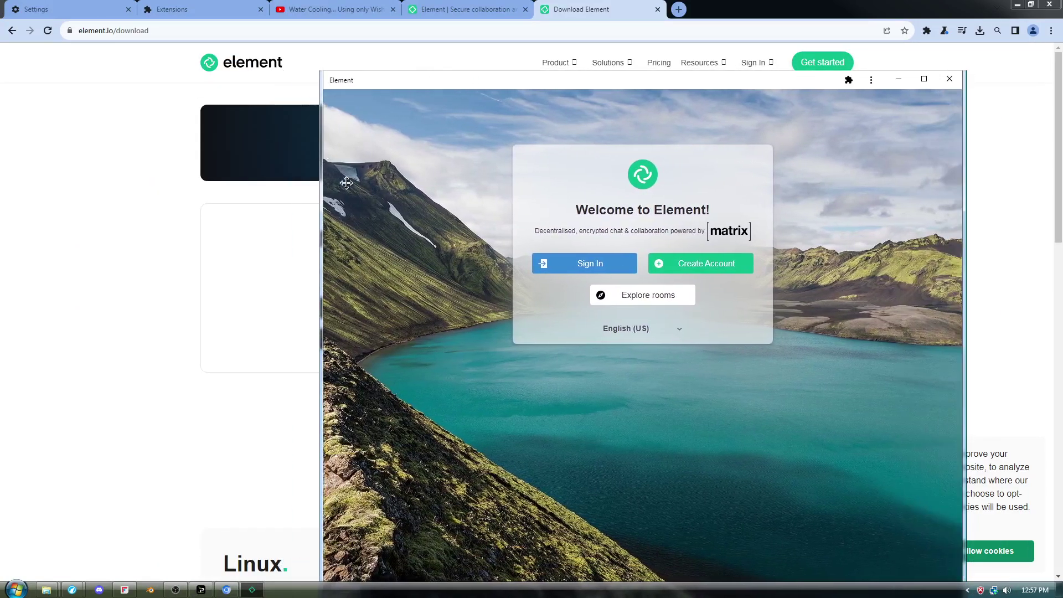
pyautogui.moveTo(593, 78); pyautogui.dragTo(610, 109)
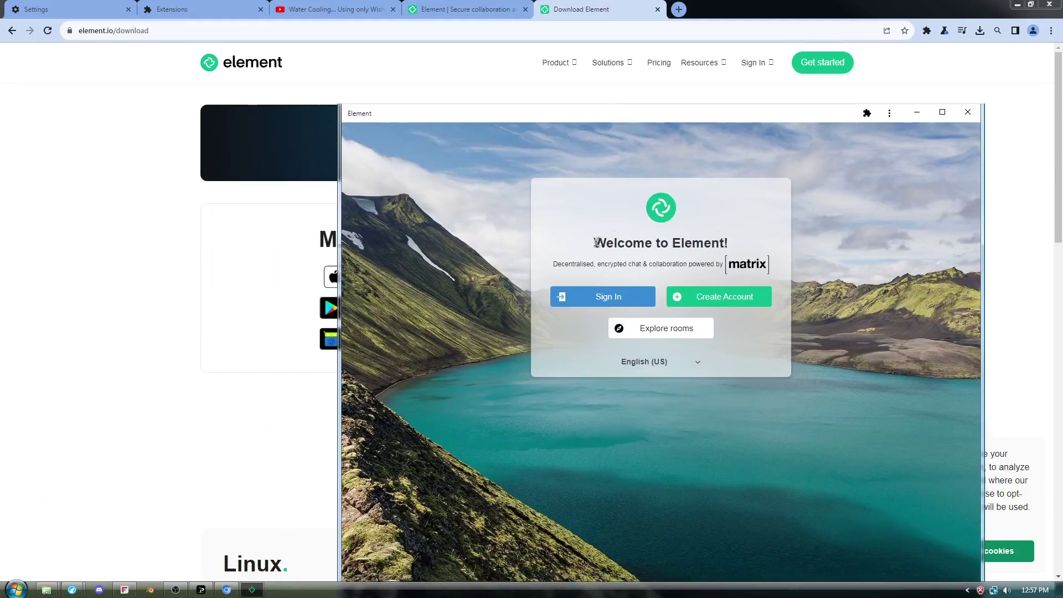
pyautogui.moveTo(596, 243); pyautogui.dragTo(755, 262)
pyautogui.click(756, 234)
pyautogui.click(917, 113)
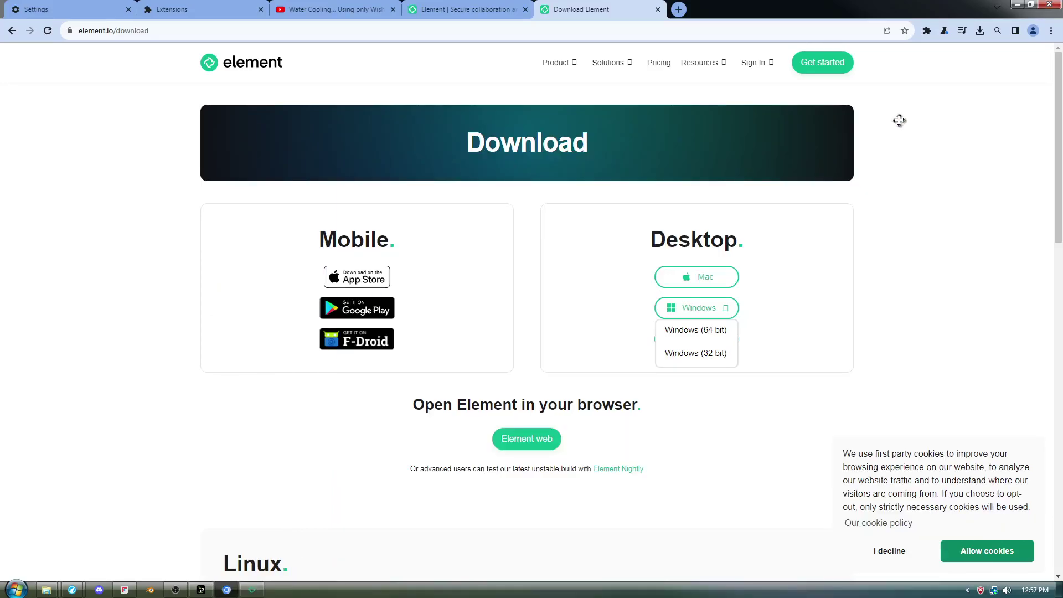
# - Restore the browser beside the Downloads folder, then briefly restore and re-minimize the Element app
pyautogui.doubleClick(899, 9)
pyautogui.moveTo(520, 170); pyautogui.dragTo(741, 68)
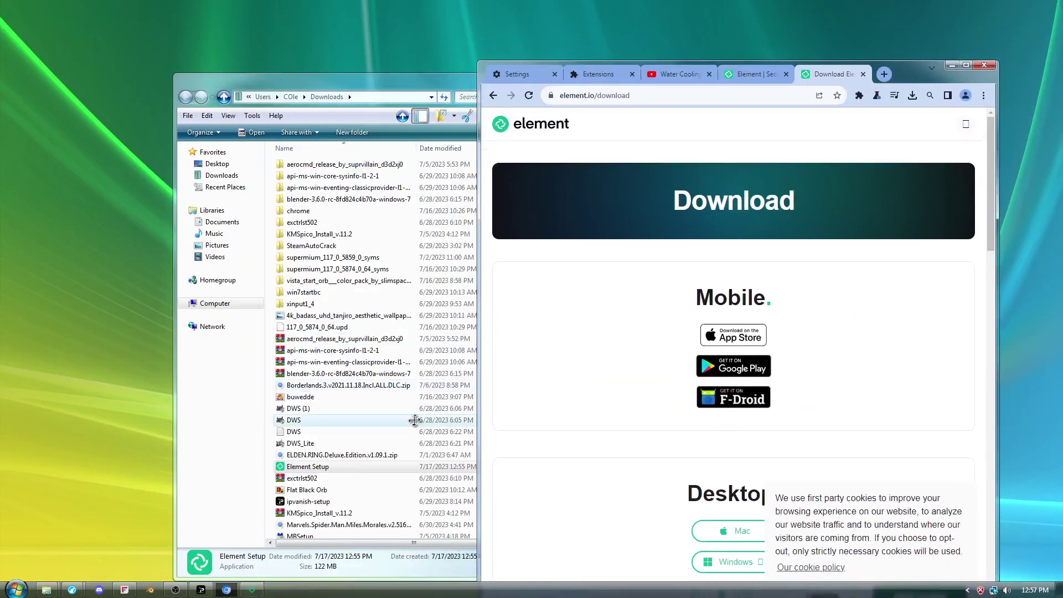
pyautogui.click(252, 590)
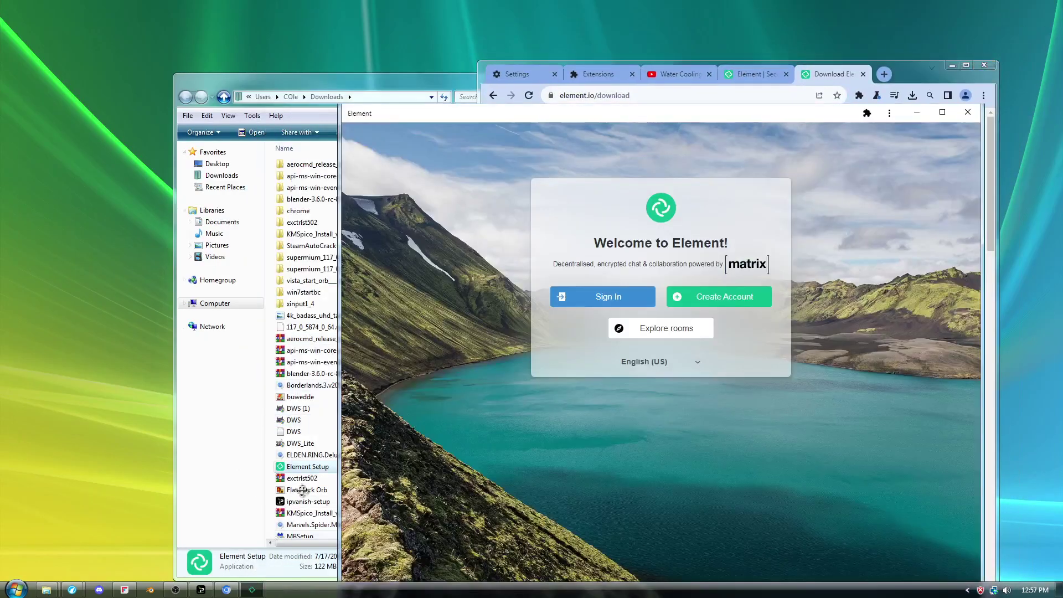
pyautogui.click(917, 113)
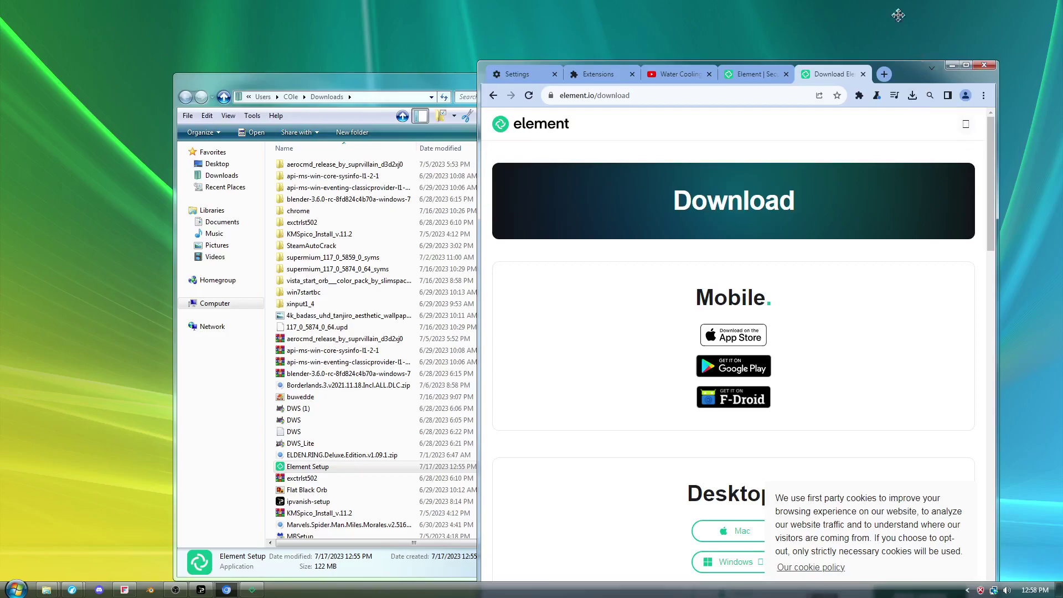
# - Close the Downloads and C: drive folder windows and place the Element app over the browser
pyautogui.moveTo(905, 73); pyautogui.dragTo(834, 147)
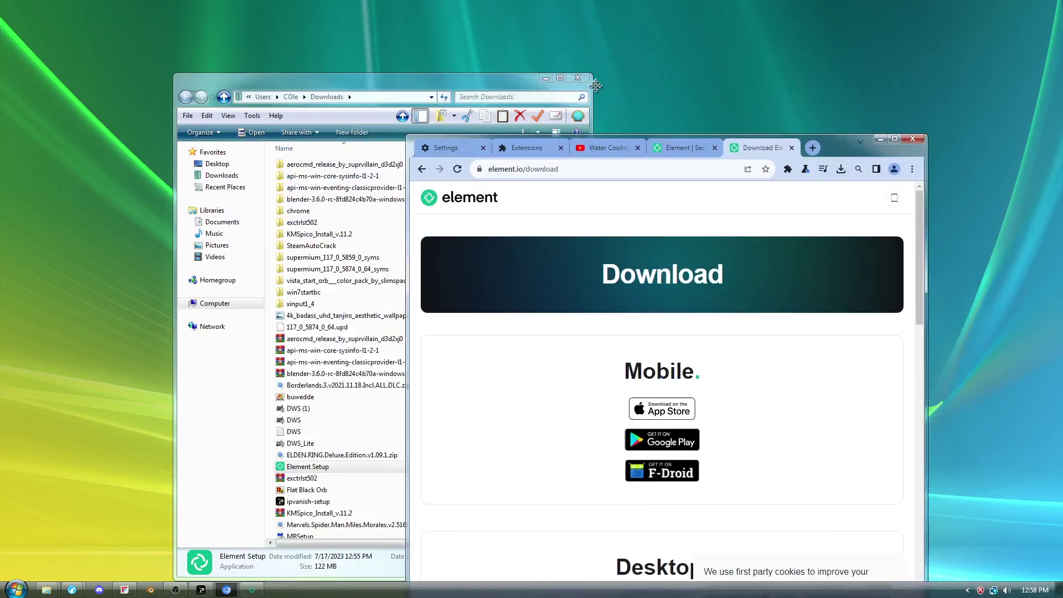
pyautogui.click(577, 78)
pyautogui.click(576, 78)
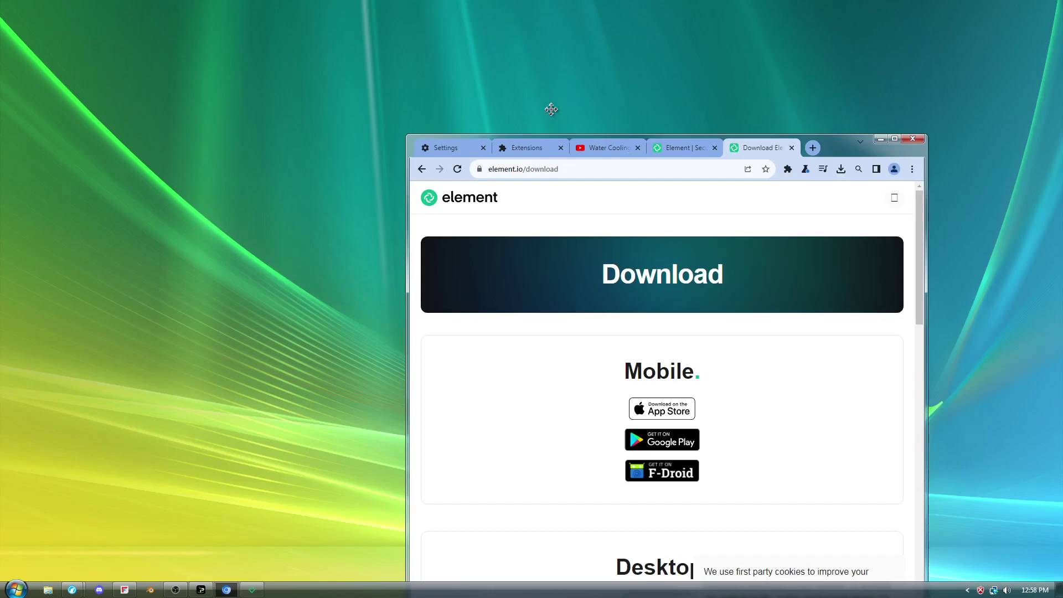
pyautogui.moveTo(842, 150); pyautogui.dragTo(773, 93)
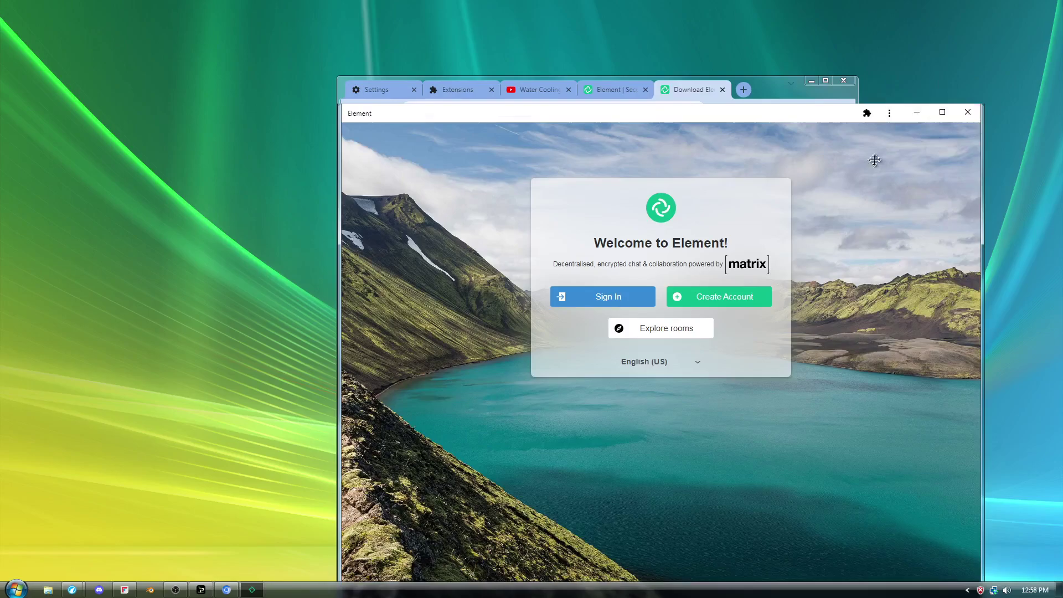
pyautogui.moveTo(806, 115)
pyautogui.mouseDown()
pyautogui.moveTo(783, 119)
pyautogui.moveTo(823, 193)
pyautogui.moveTo(797, 114)
pyautogui.moveTo(788, 116)
pyautogui.mouseUp()
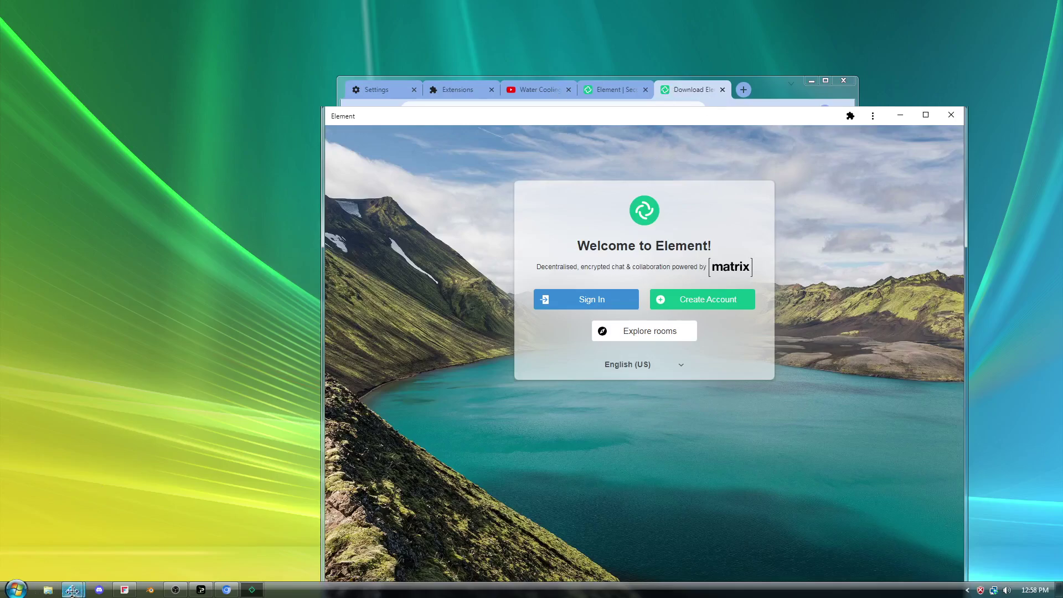
# - Bring LibreWolf's Releases · win32ss/supermium window to the front from the taskbar
pyautogui.click(72, 590)
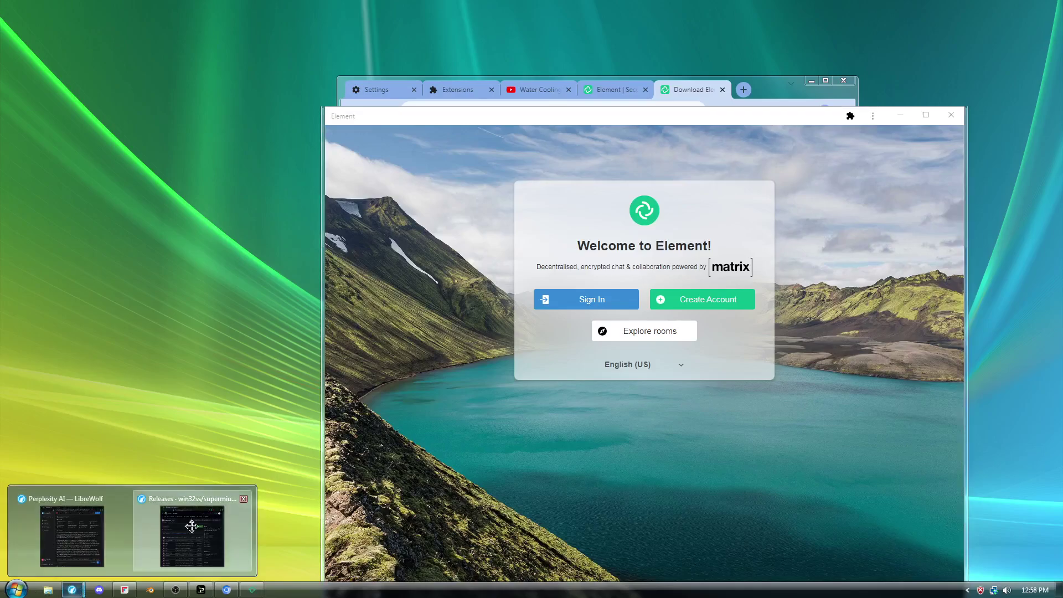
pyautogui.click(192, 526)
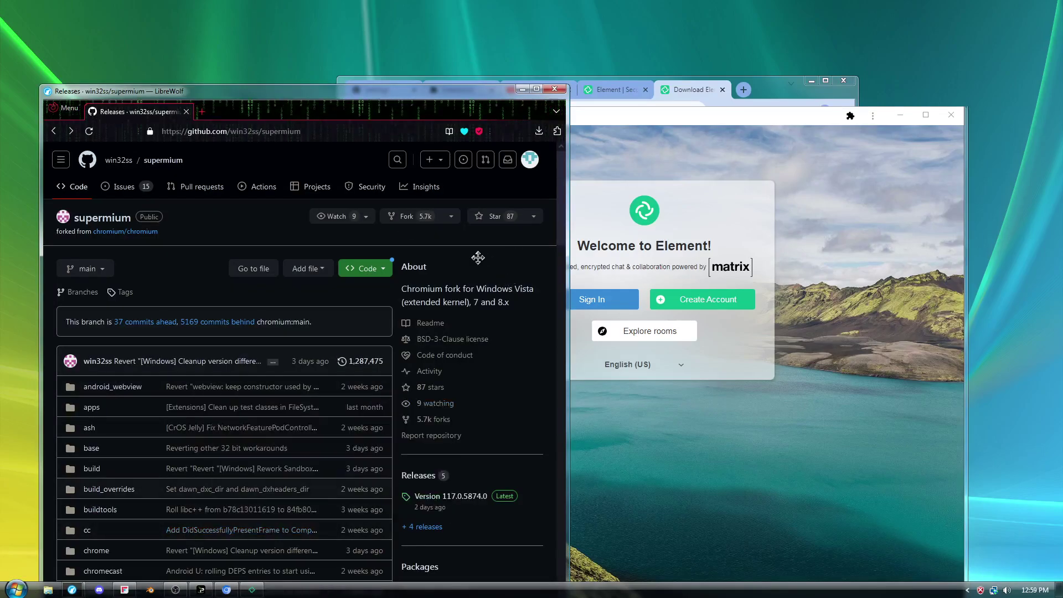